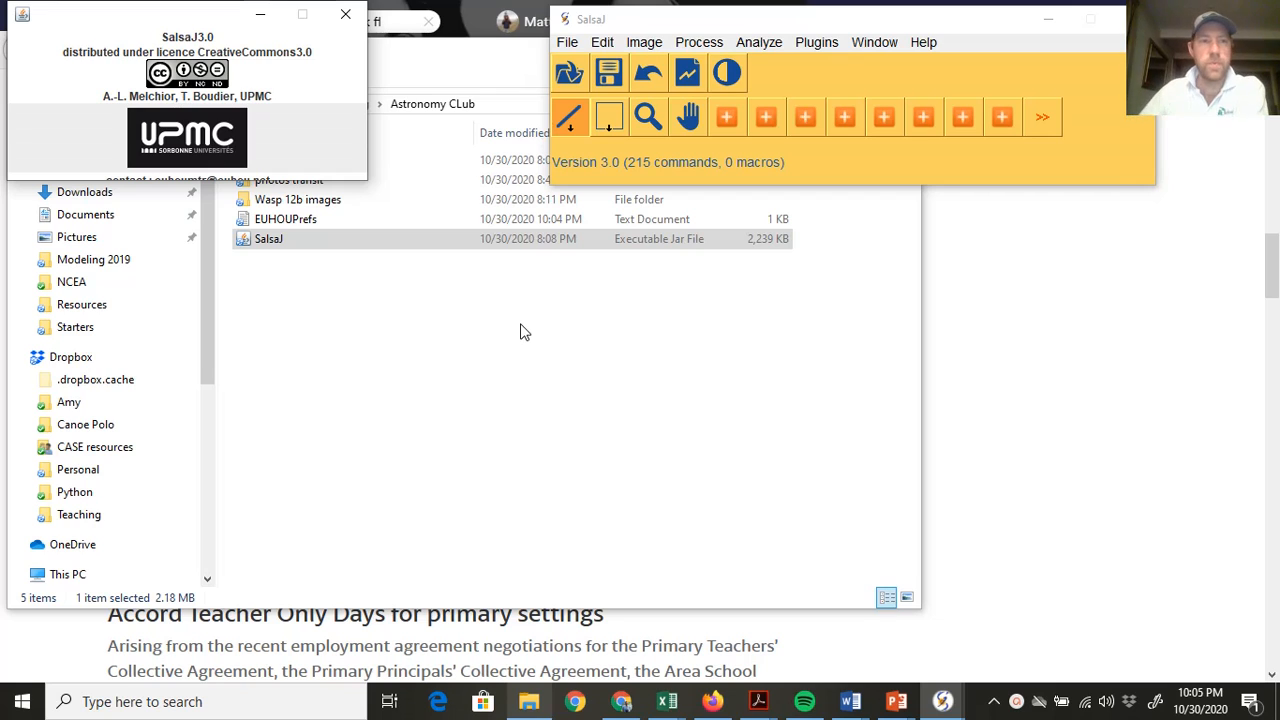
Close the SalsaJ 3.0 credits window so only the main toolbar remains
{"action": "left_click", "coordinate": [345, 13]}
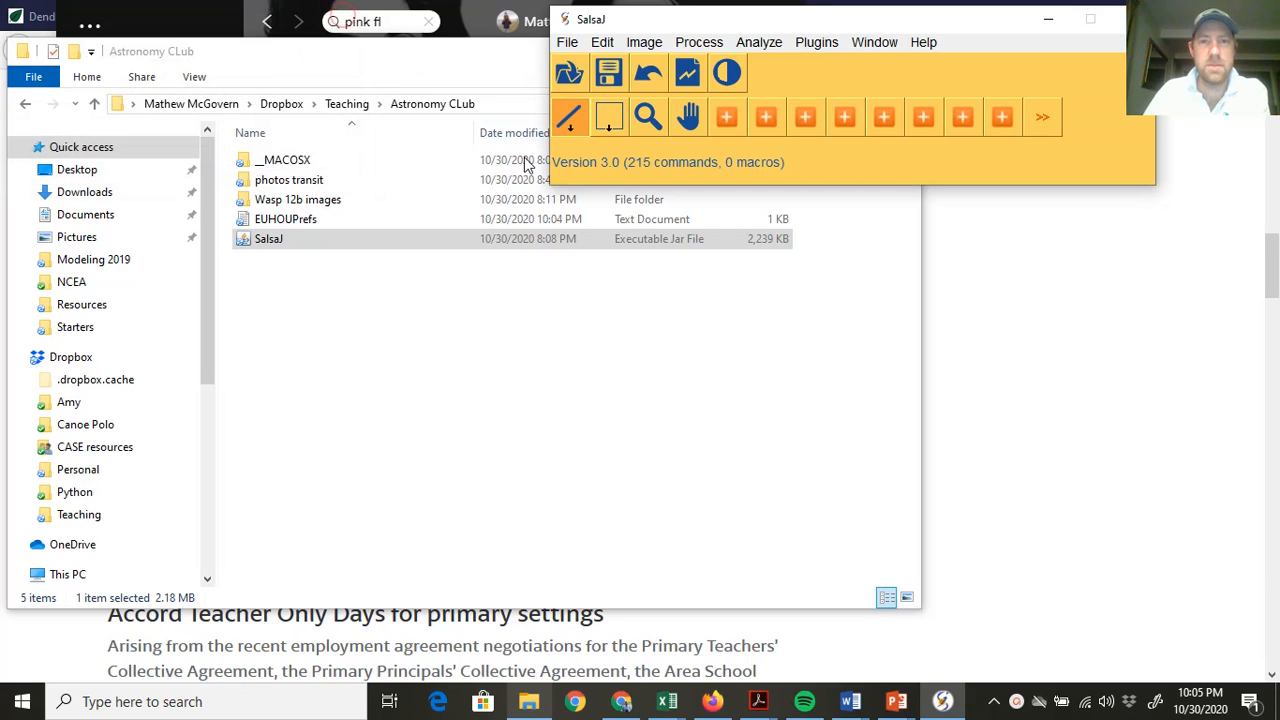
Open SPITZER frames 0000 through 1900 together from the photos transit folder
{"action": "left_click", "coordinate": [567, 42]}
{"action": "left_click", "coordinate": [582, 90]}
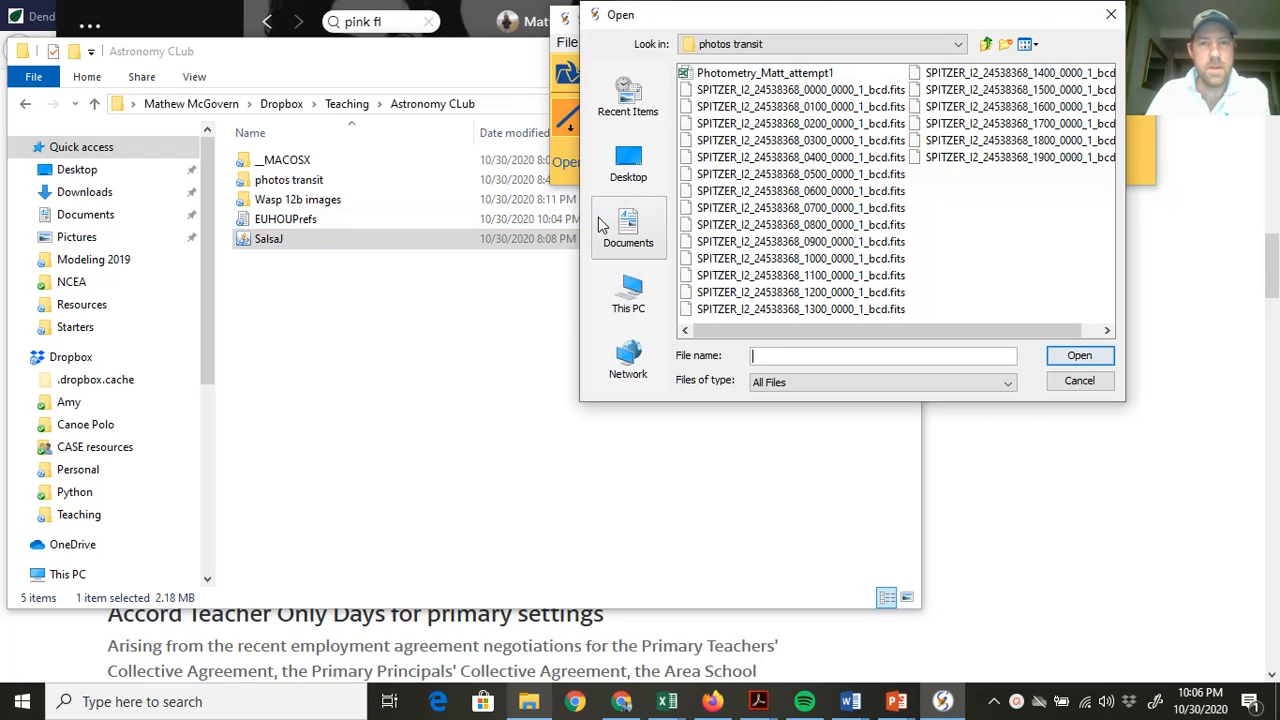
{"action": "left_click", "coordinate": [988, 45]}
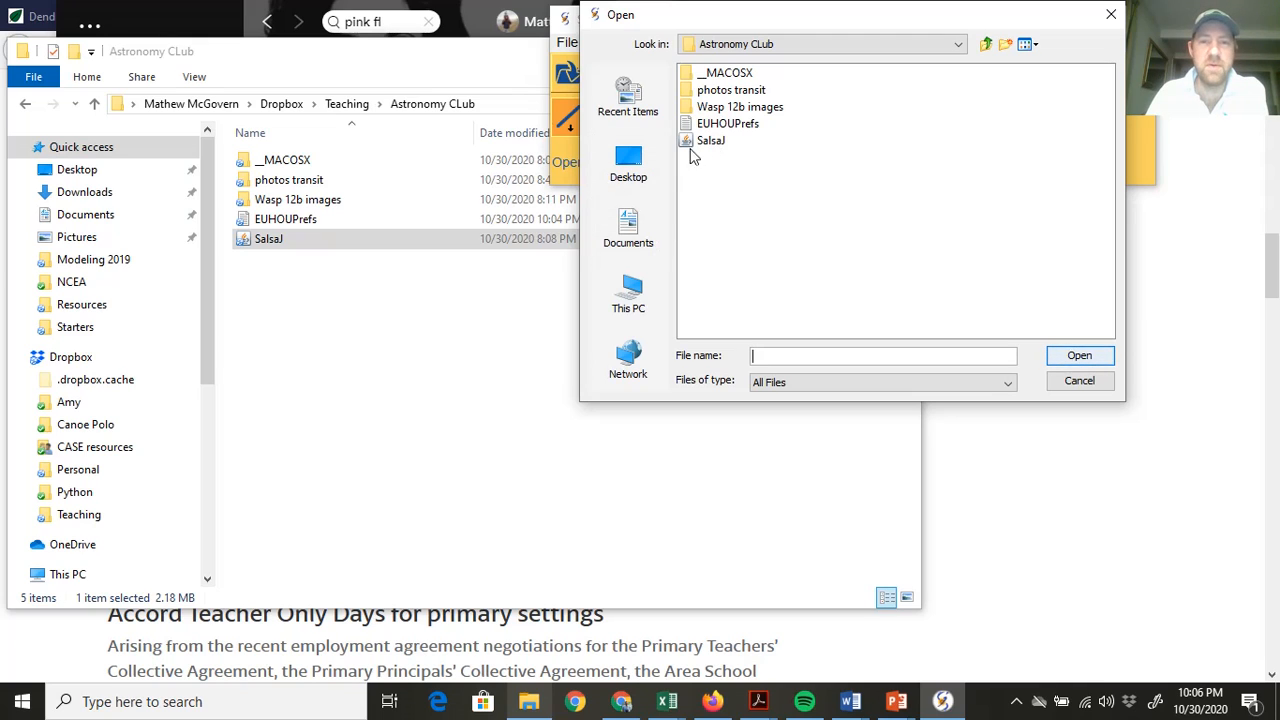
{"action": "double_click", "coordinate": [748, 92]}
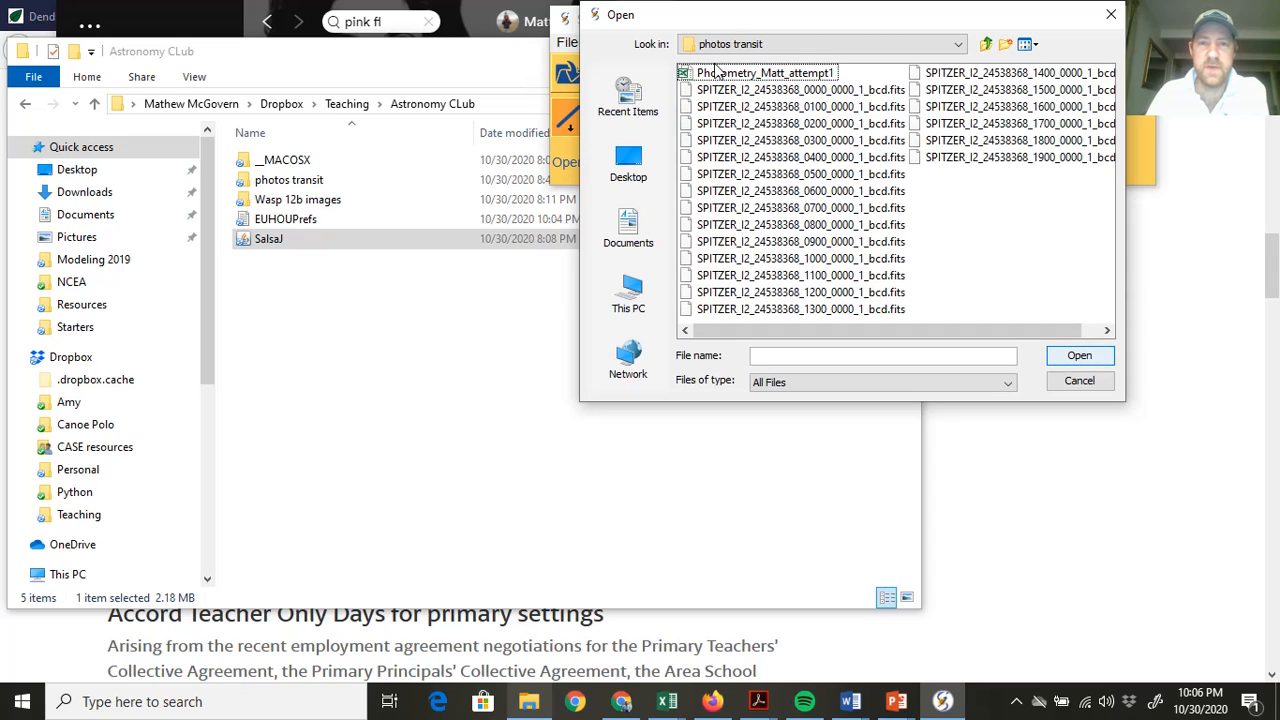
{"action": "left_click", "coordinate": [811, 91]}
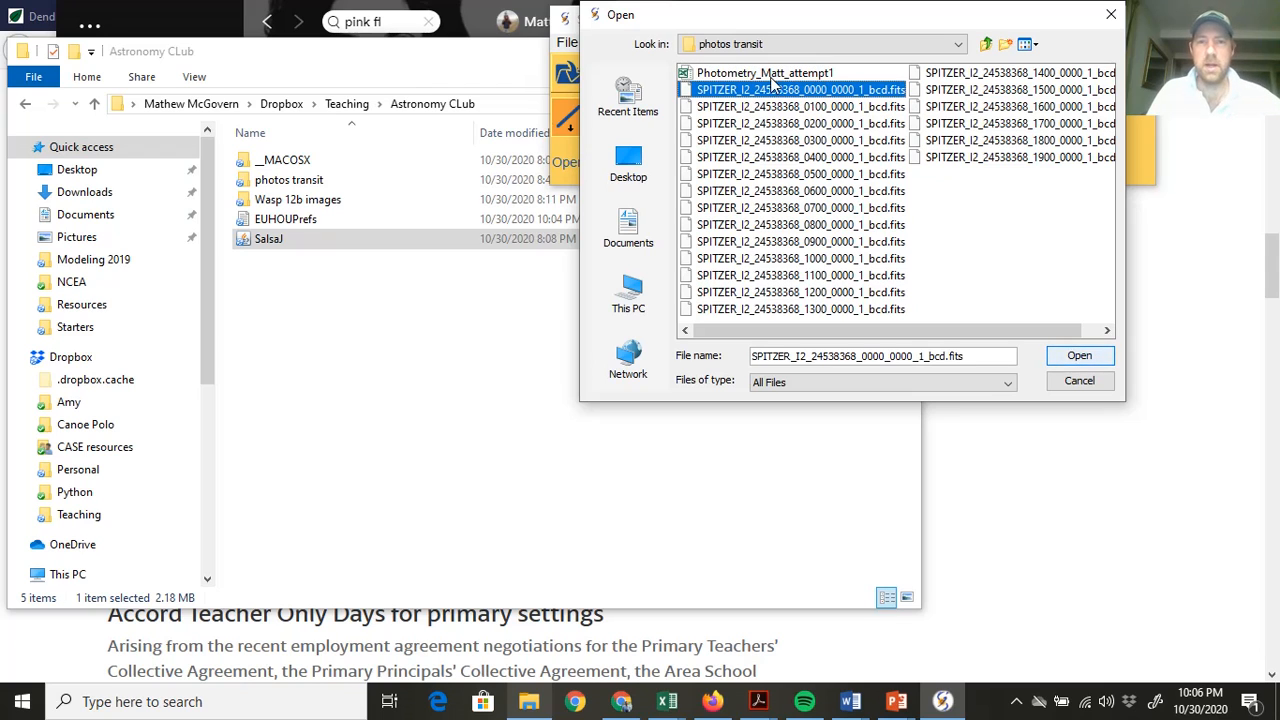
{"action": "left_click", "coordinate": [1010, 160], "text": "shift"}
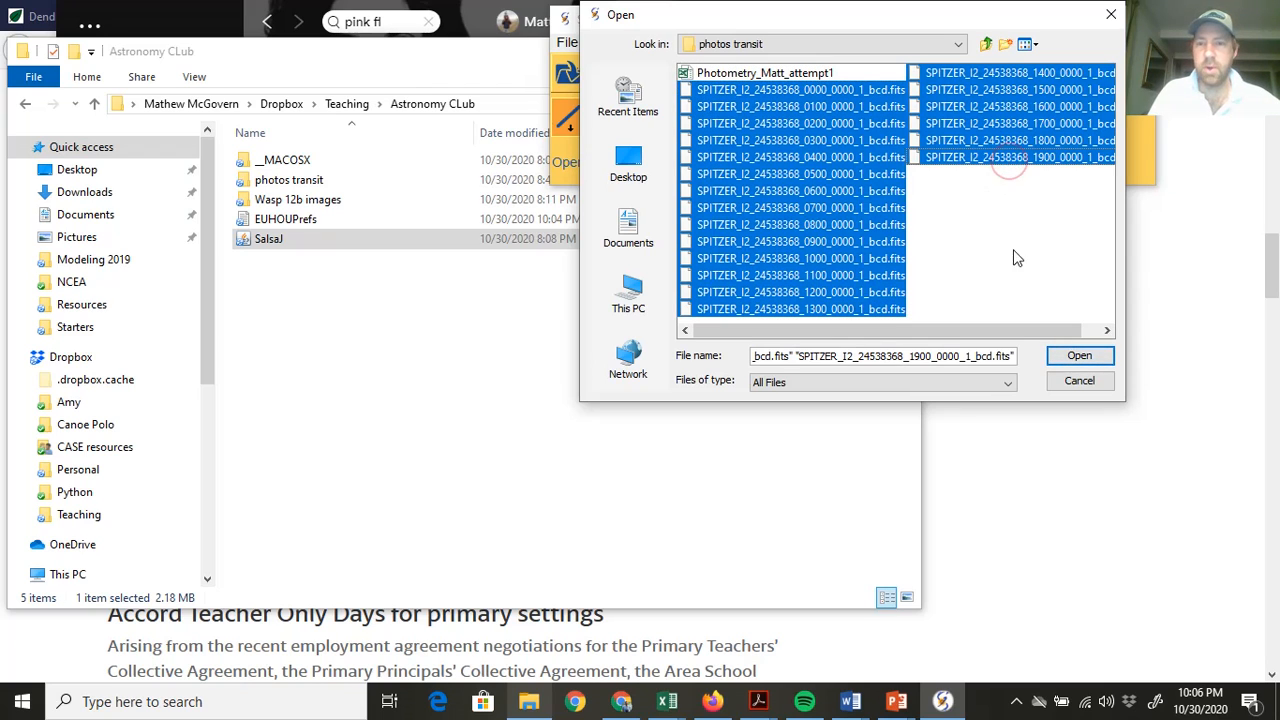
{"action": "left_click", "coordinate": [1073, 358]}
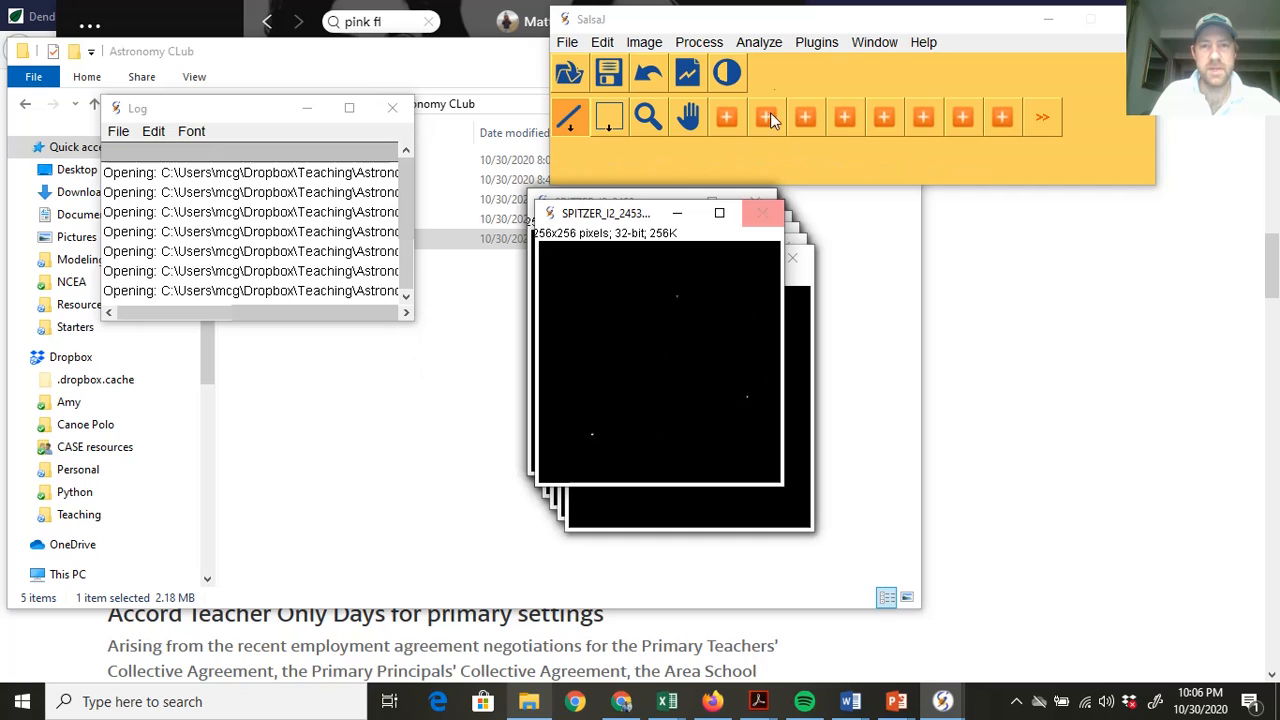
Tile the twenty SPITZER image windows across the screen using Window > Tile
{"action": "left_click", "coordinate": [876, 42]}
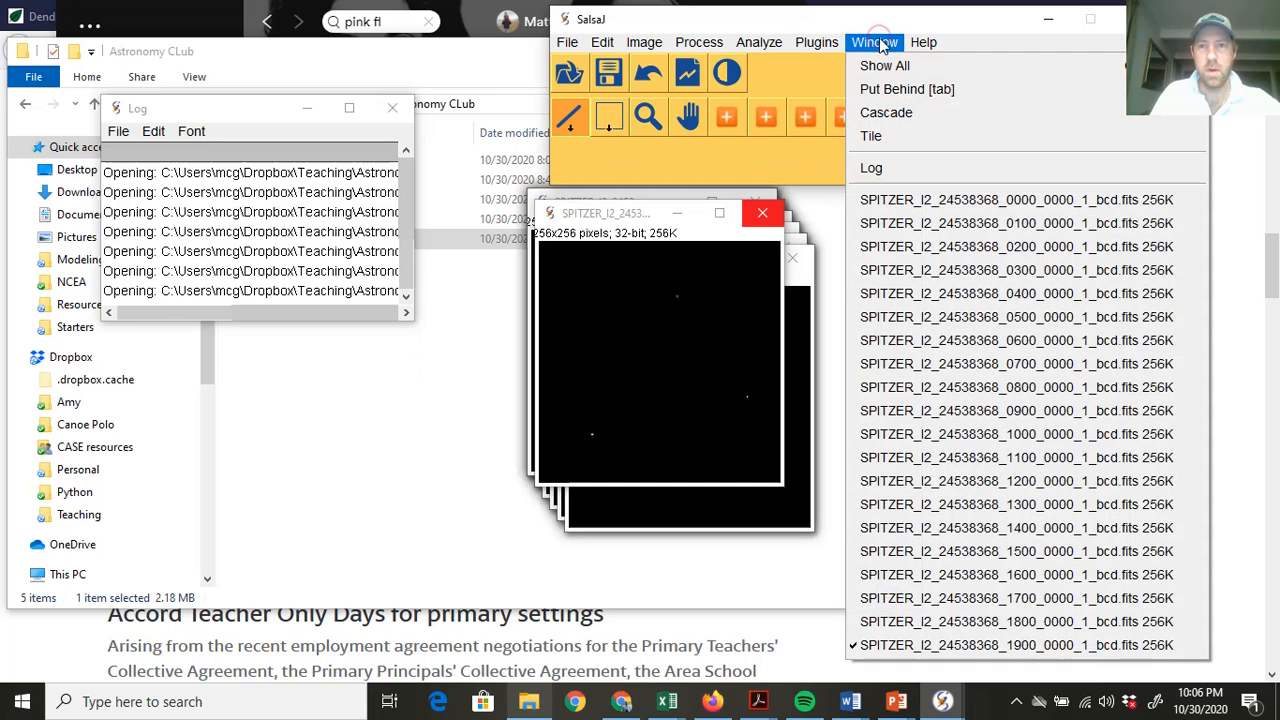
{"action": "left_click", "coordinate": [874, 135]}
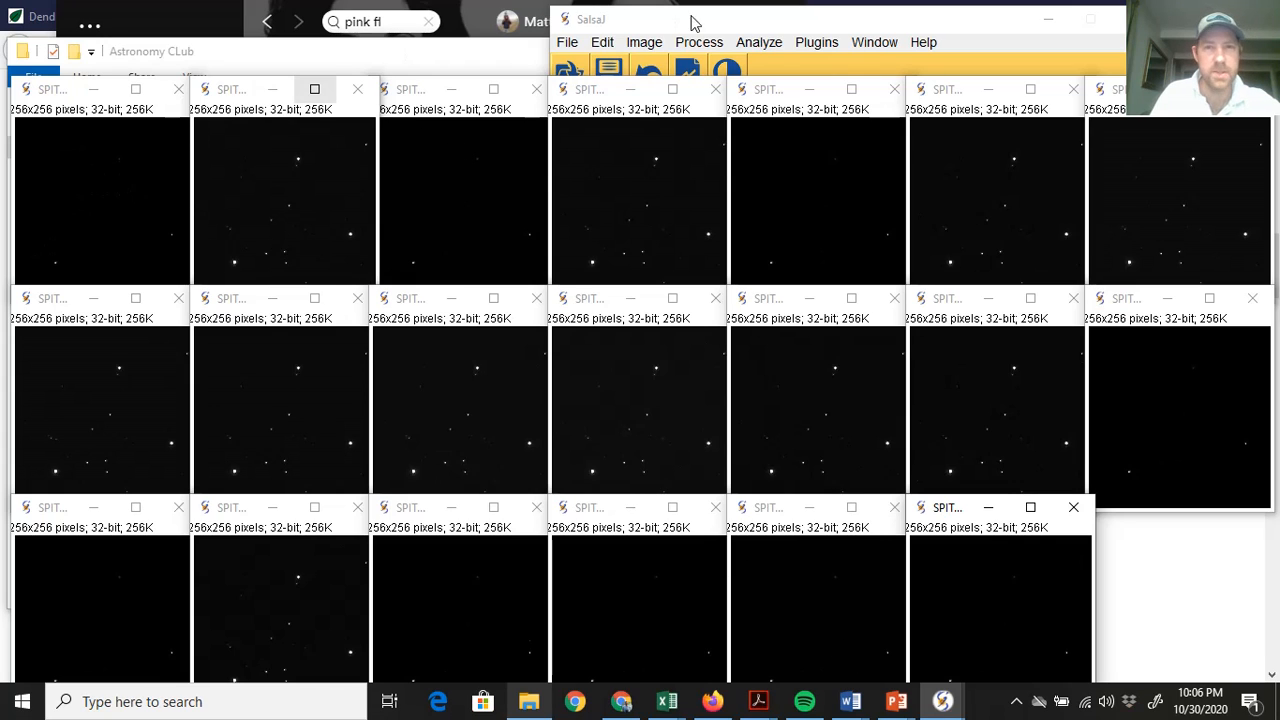
Bring up the Brightness/Contrast tool from Image > Adjust and move it aside
{"action": "left_click", "coordinate": [700, 26]}
{"action": "left_click", "coordinate": [644, 42]}
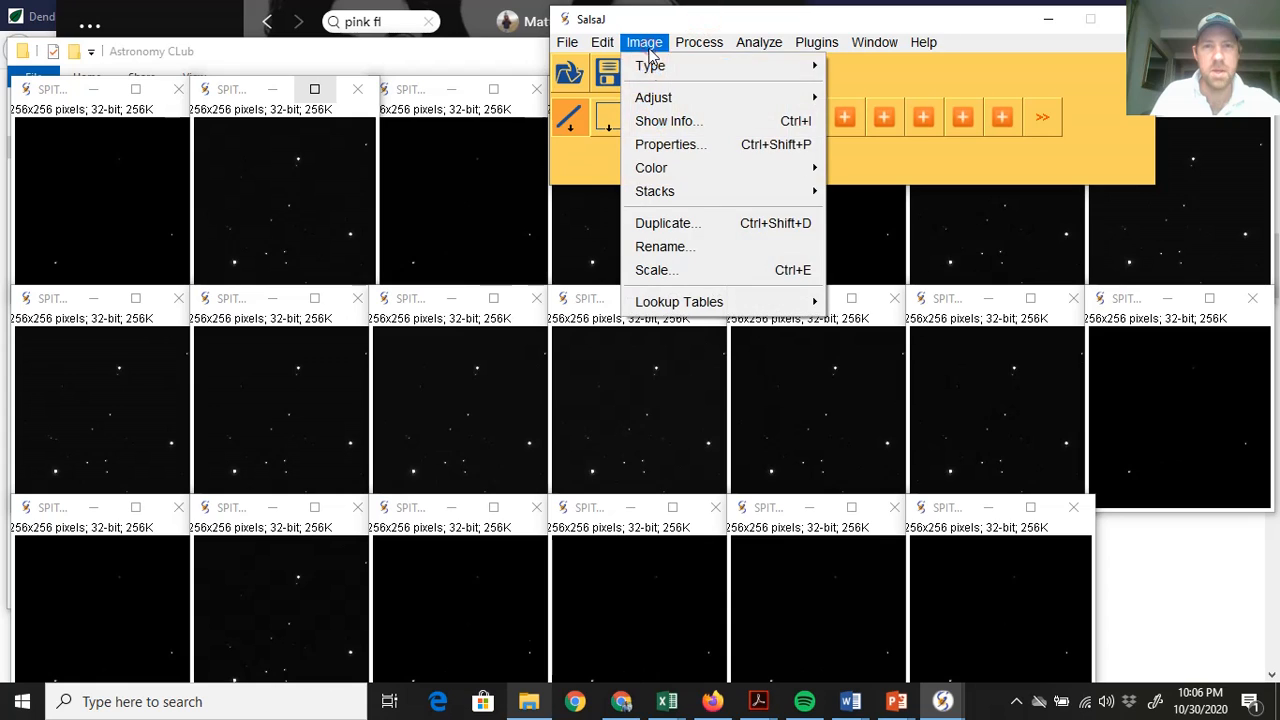
{"action": "mouse_move", "coordinate": [653, 97]}
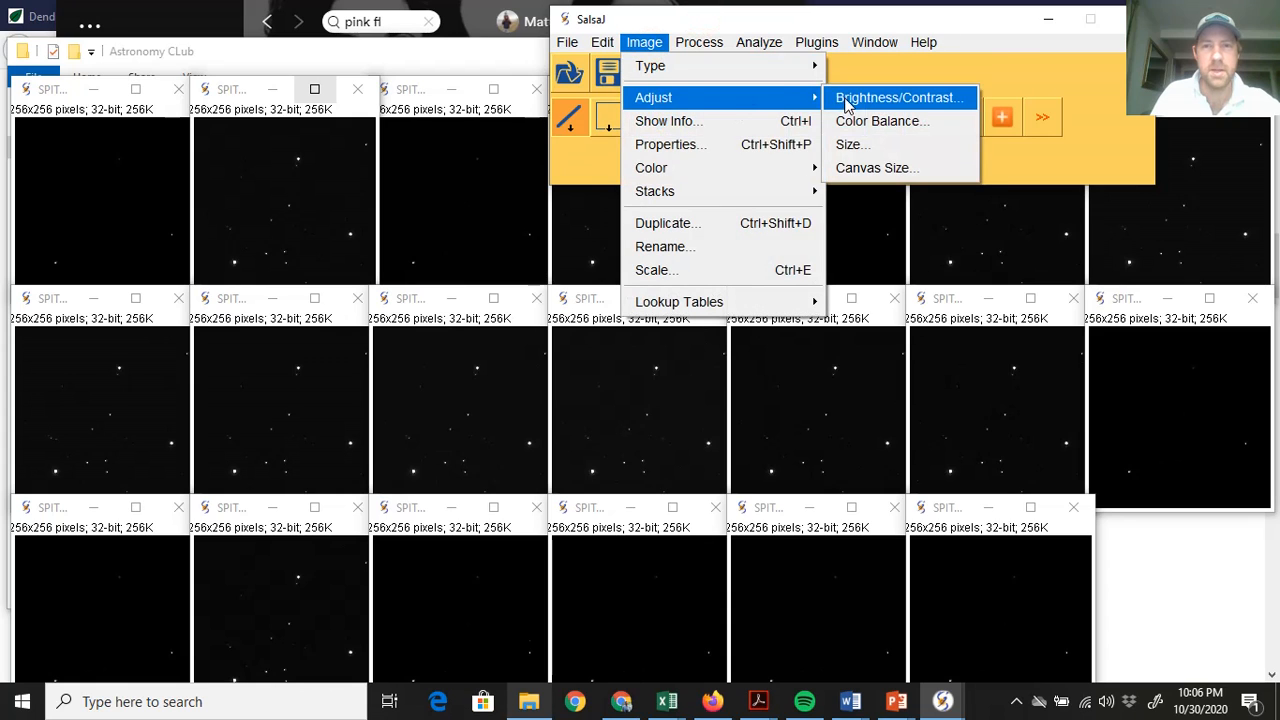
{"action": "left_click", "coordinate": [836, 100]}
{"action": "left_click_drag", "start_coordinate": [494, 183], "coordinate": [380, 103]}
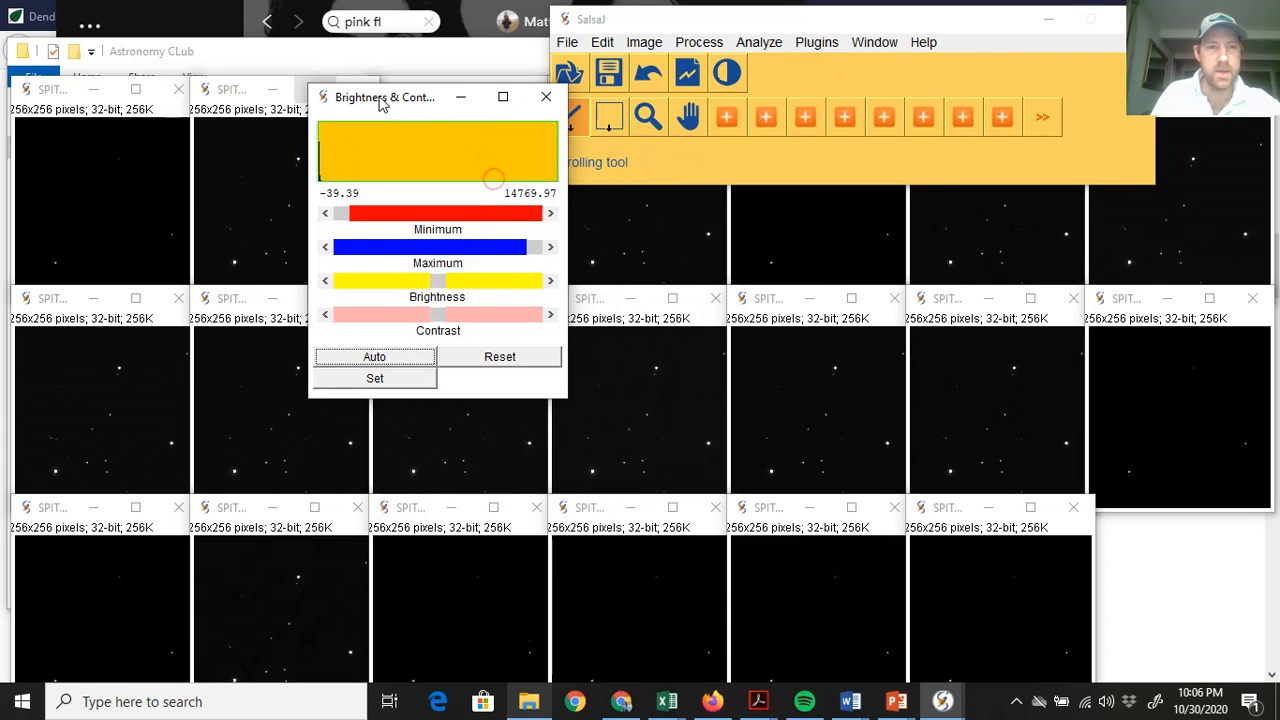
Auto-stretch the contrast of the first three top-row star frames
{"action": "left_click", "coordinate": [48, 92]}
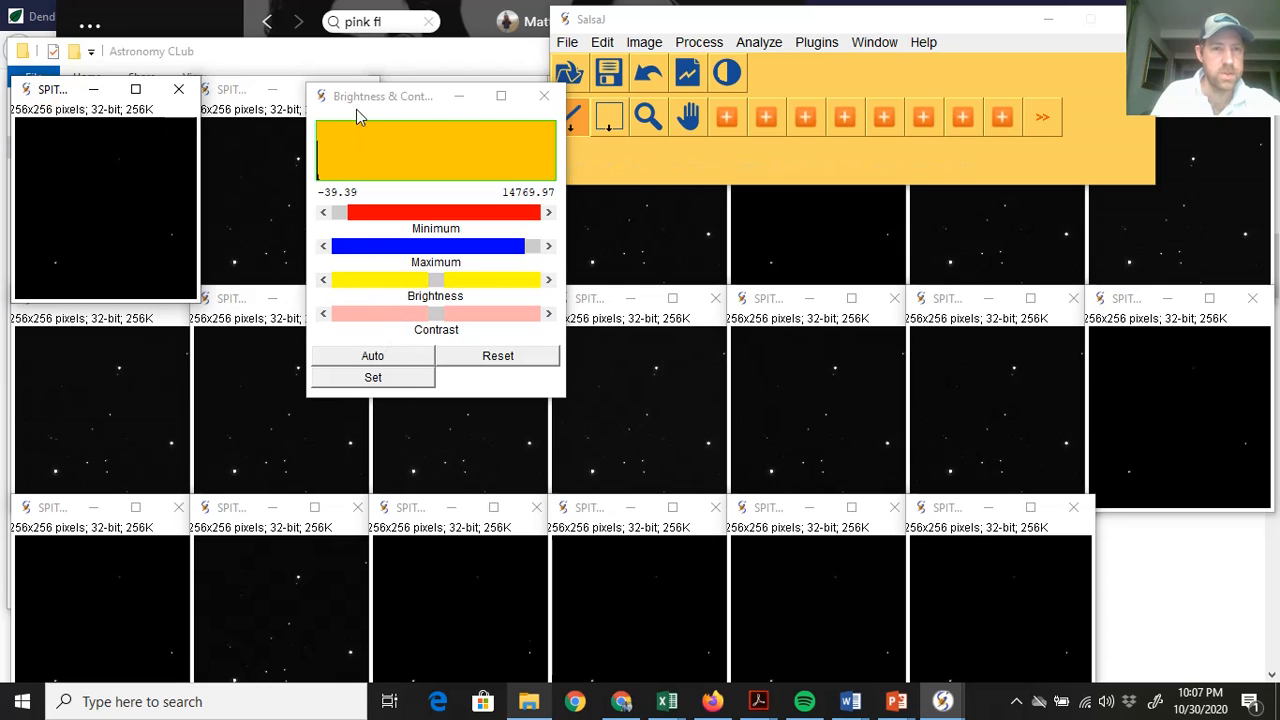
{"action": "left_click_drag", "start_coordinate": [320, 94], "coordinate": [254, 90]}
{"action": "left_click", "coordinate": [316, 353]}
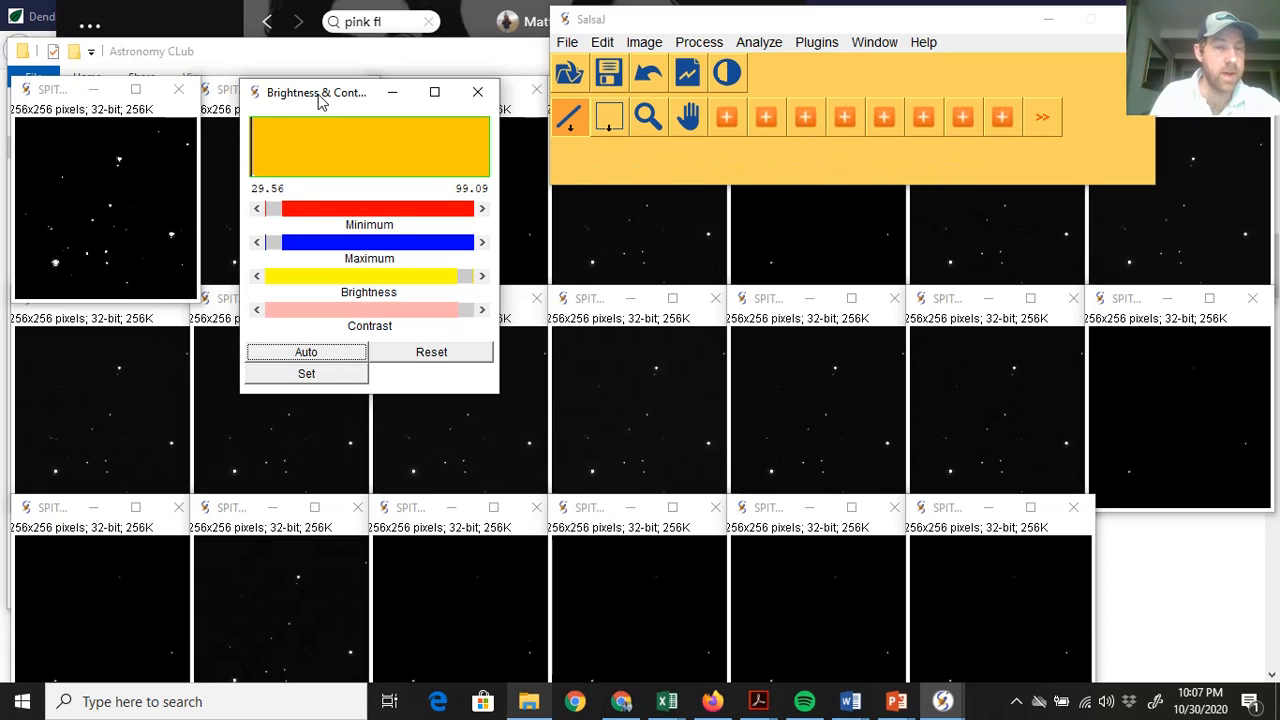
{"action": "left_click_drag", "start_coordinate": [320, 103], "coordinate": [492, 94]}
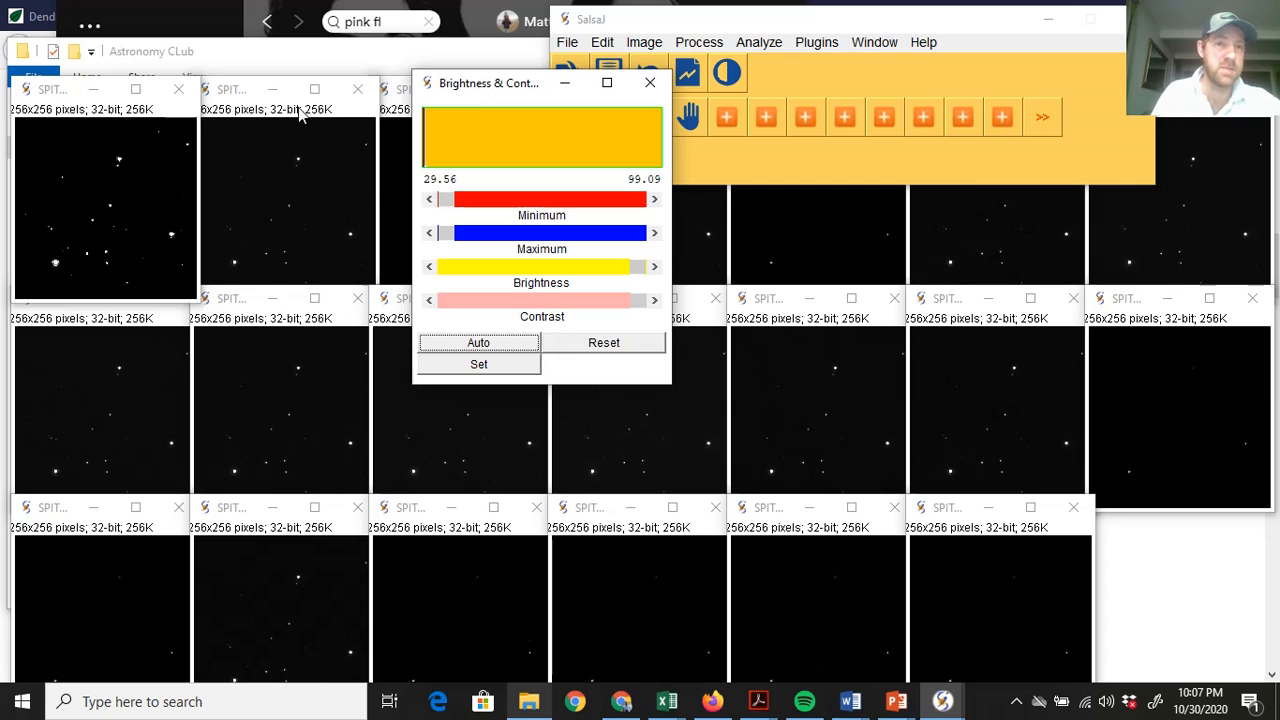
{"action": "left_click", "coordinate": [238, 100]}
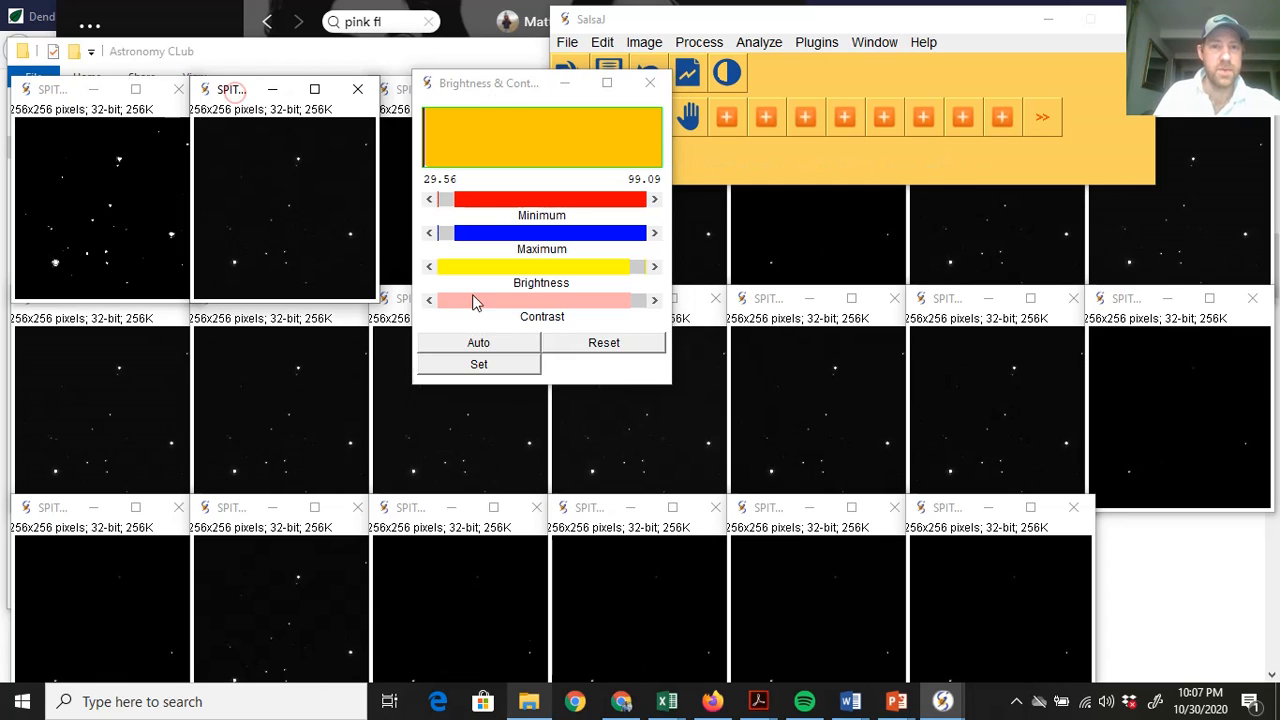
{"action": "left_click", "coordinate": [481, 342]}
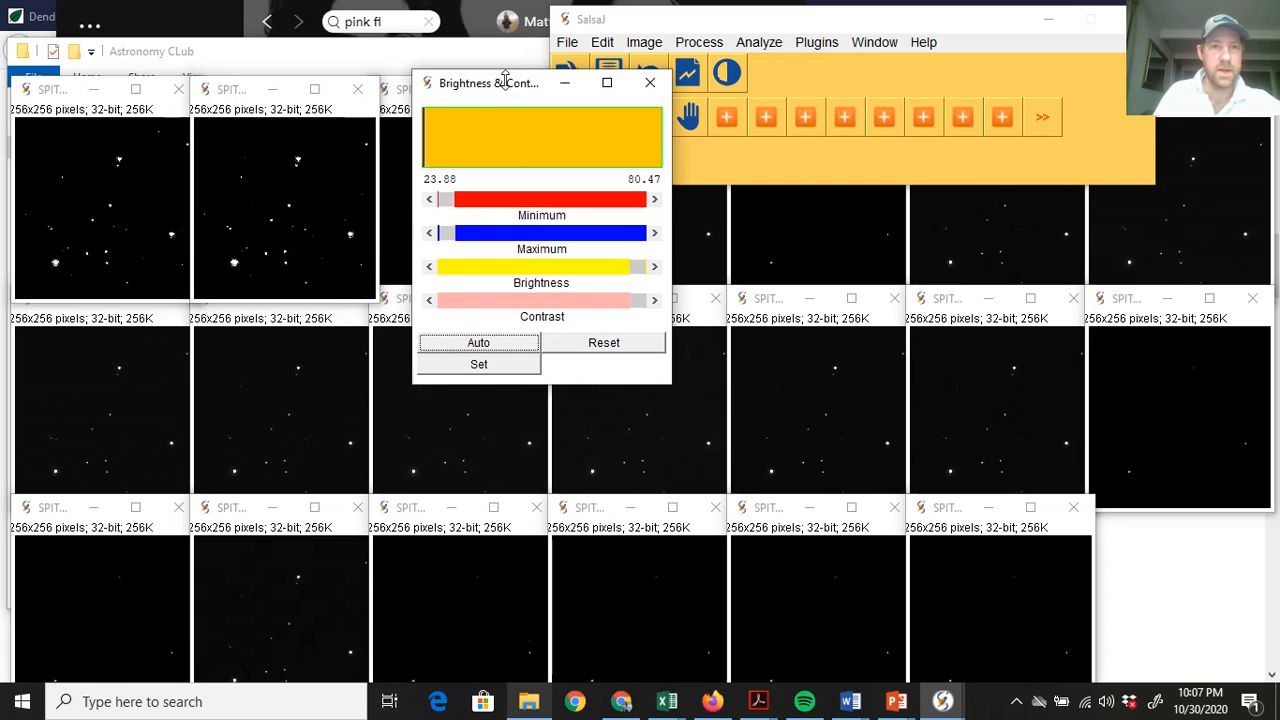
{"action": "left_click_drag", "start_coordinate": [508, 81], "coordinate": [656, 81]}
{"action": "left_click", "coordinate": [420, 94]}
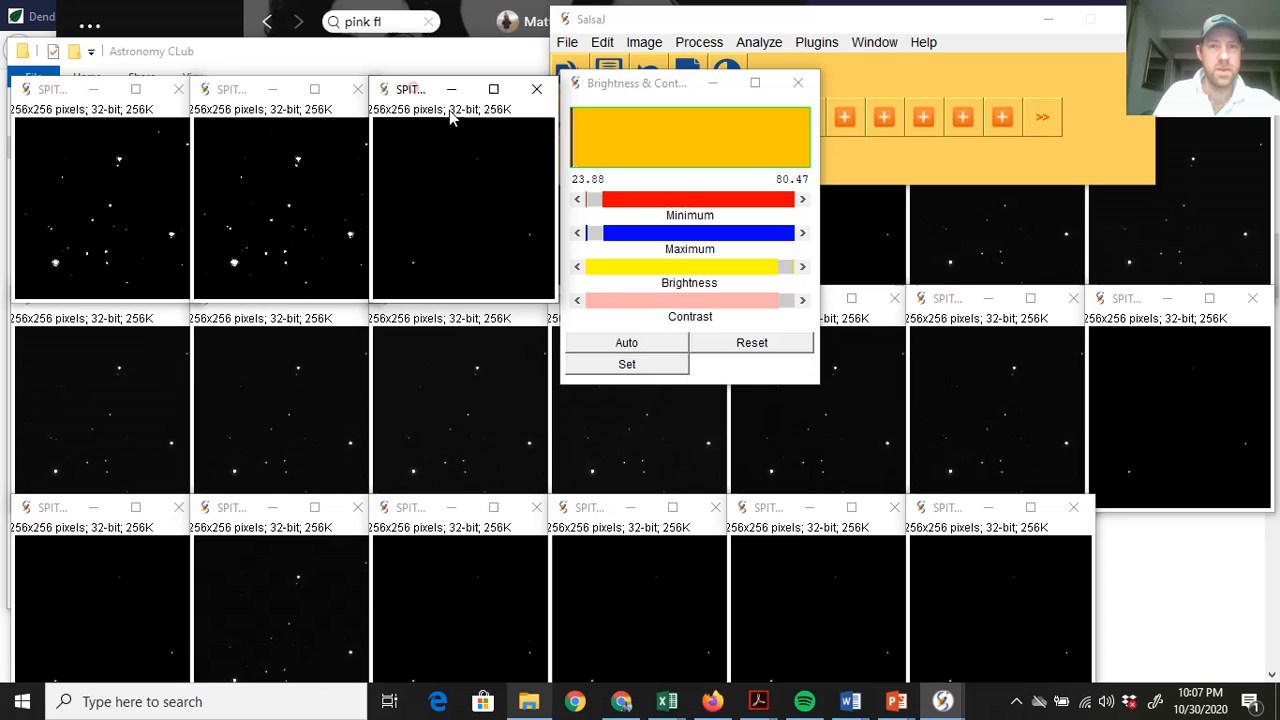
{"action": "left_click", "coordinate": [636, 344]}
Auto-stretch the contrast of top-row frames four through seven
{"action": "left_click", "coordinate": [711, 86]}
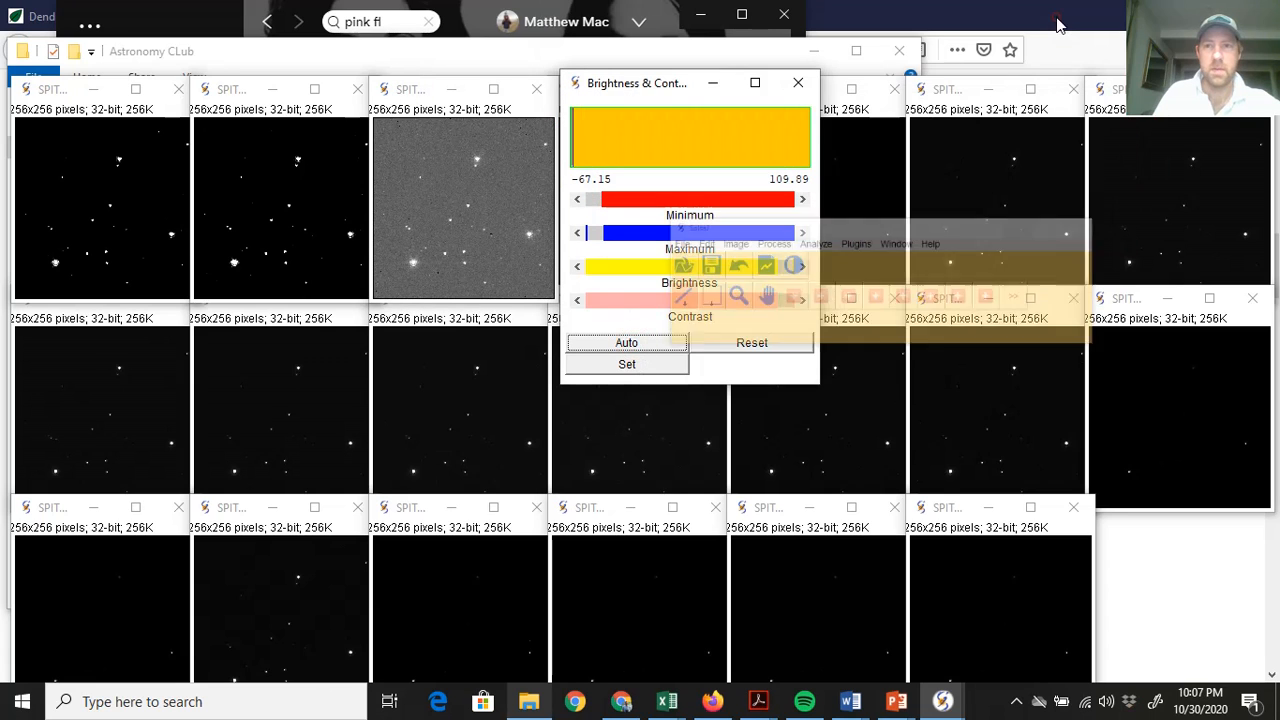
{"action": "left_click_drag", "start_coordinate": [611, 95], "coordinate": [355, 129]}
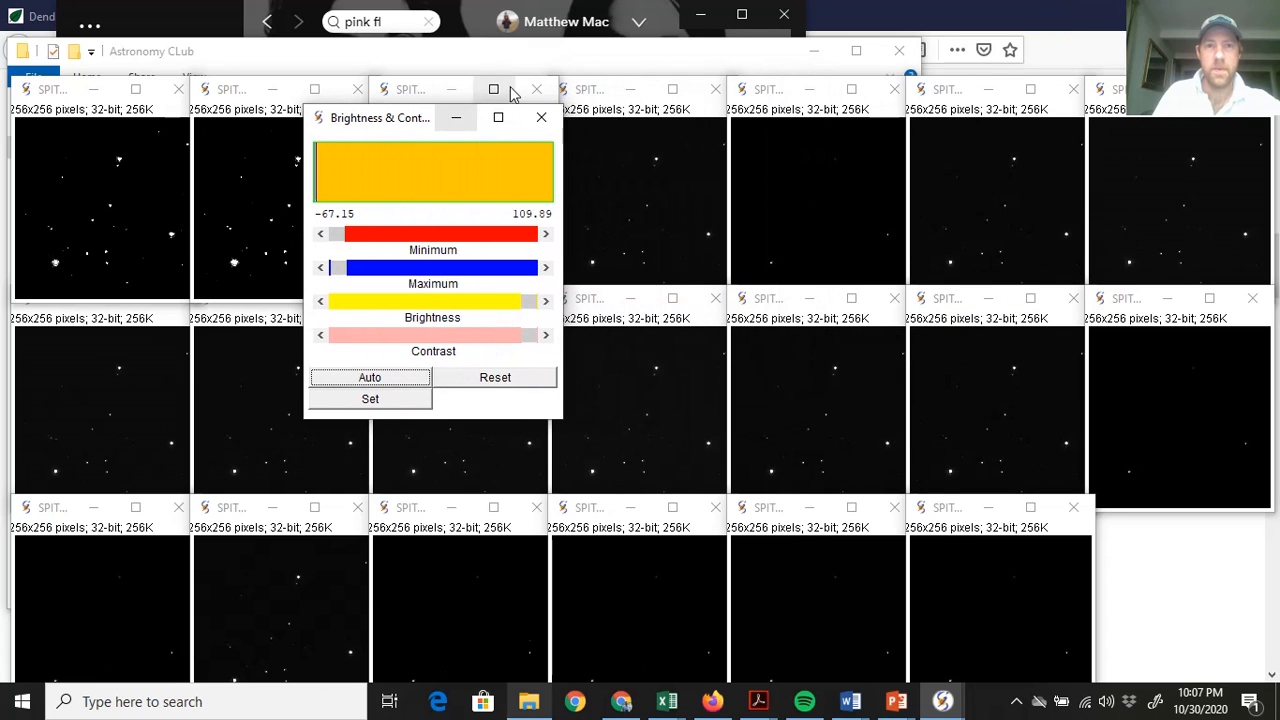
{"action": "left_click", "coordinate": [583, 89]}
{"action": "left_click", "coordinate": [370, 377]}
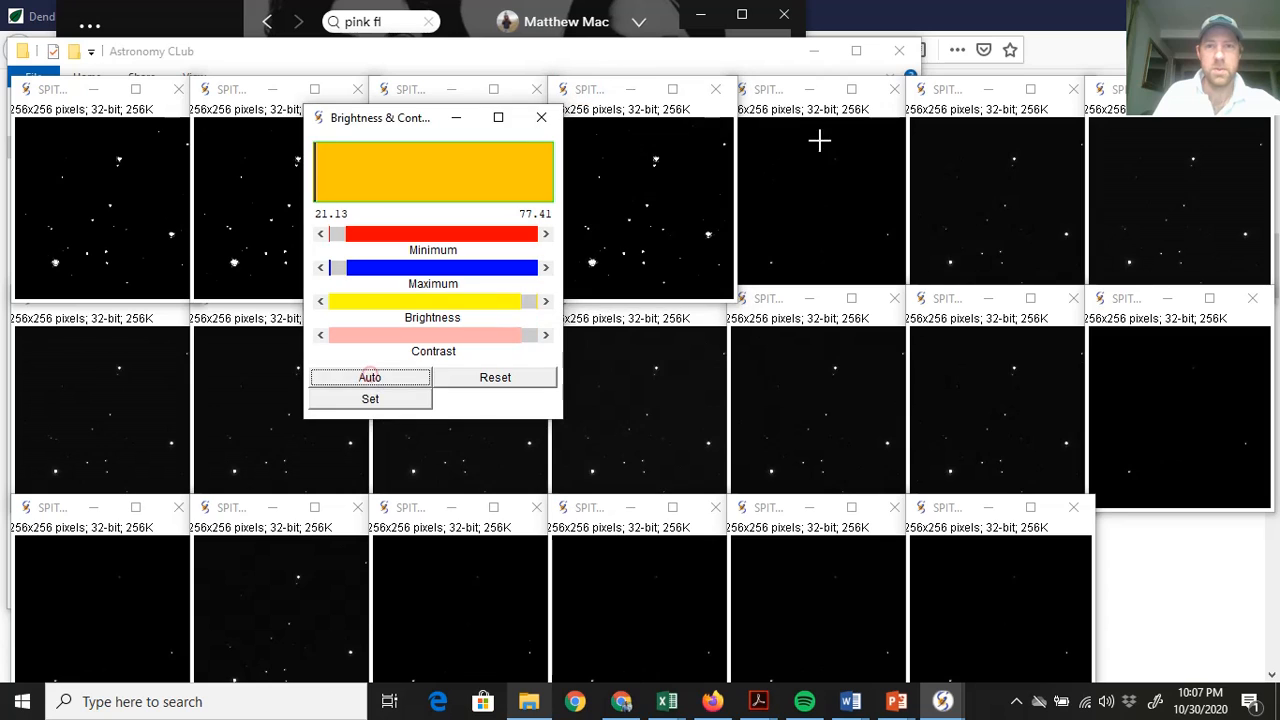
{"action": "left_click", "coordinate": [768, 89]}
{"action": "left_click", "coordinate": [362, 377]}
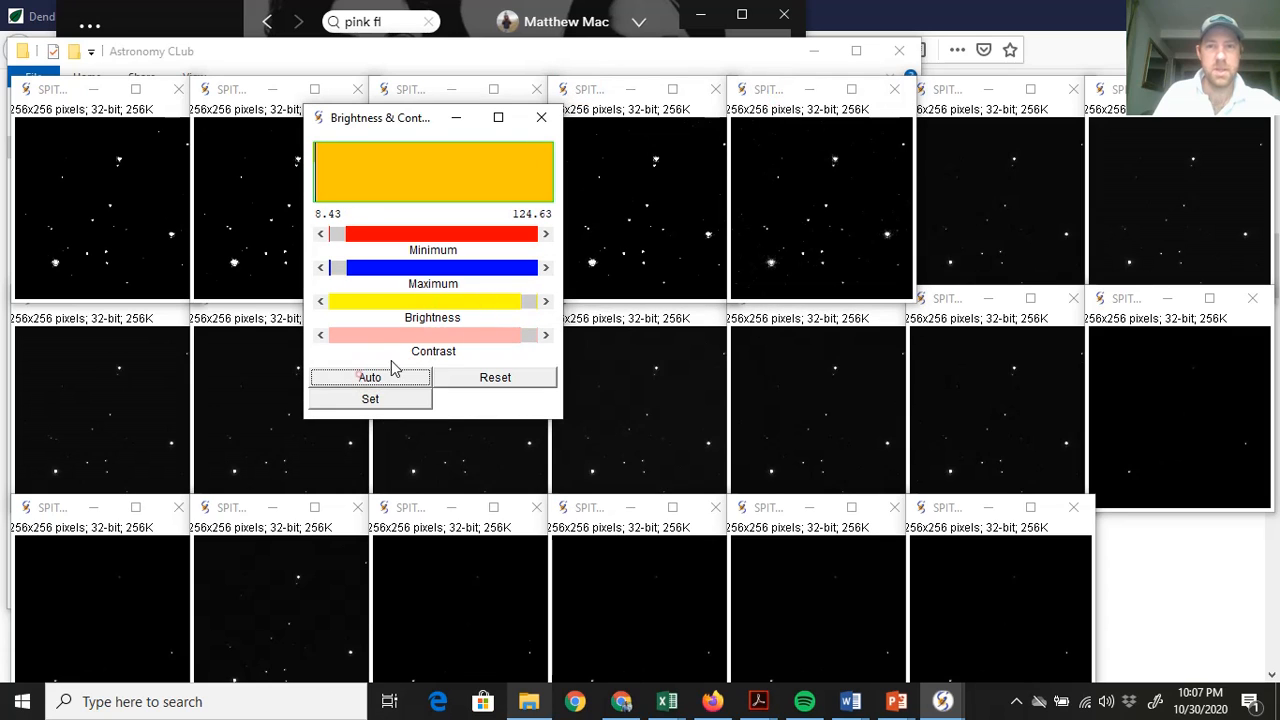
{"action": "left_click", "coordinate": [957, 90]}
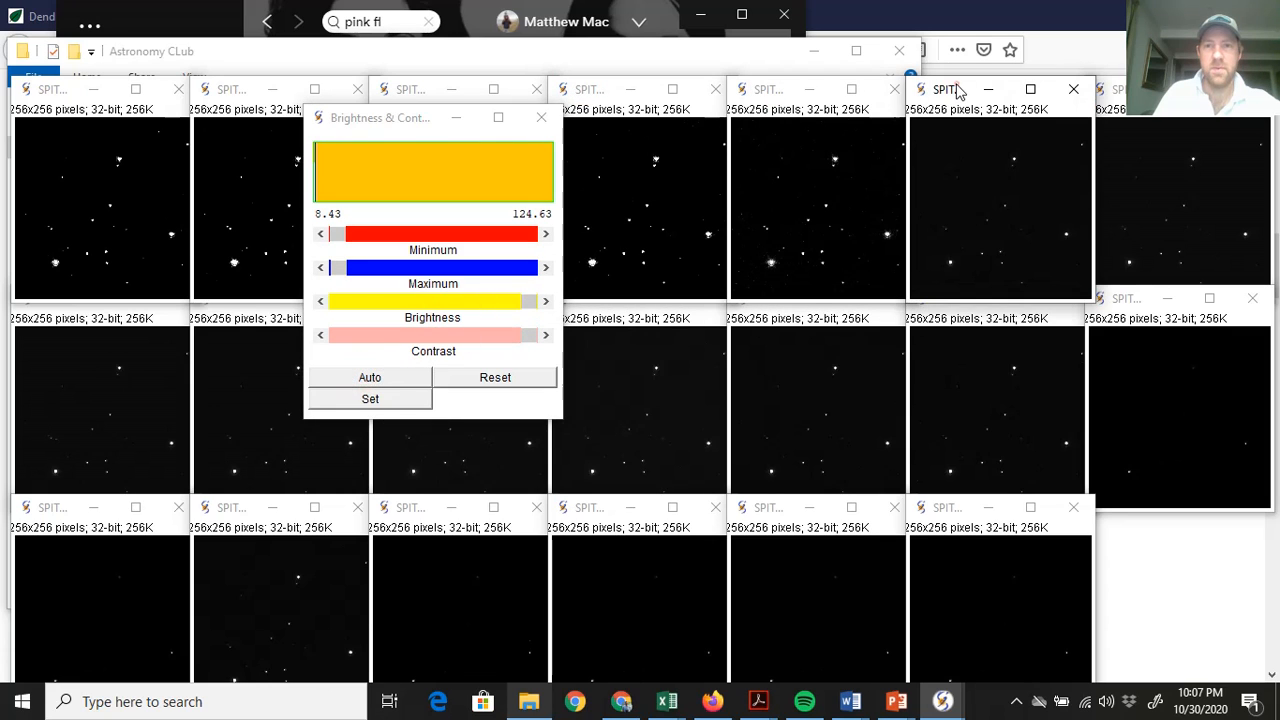
{"action": "left_click", "coordinate": [362, 378]}
{"action": "left_click", "coordinate": [1110, 95]}
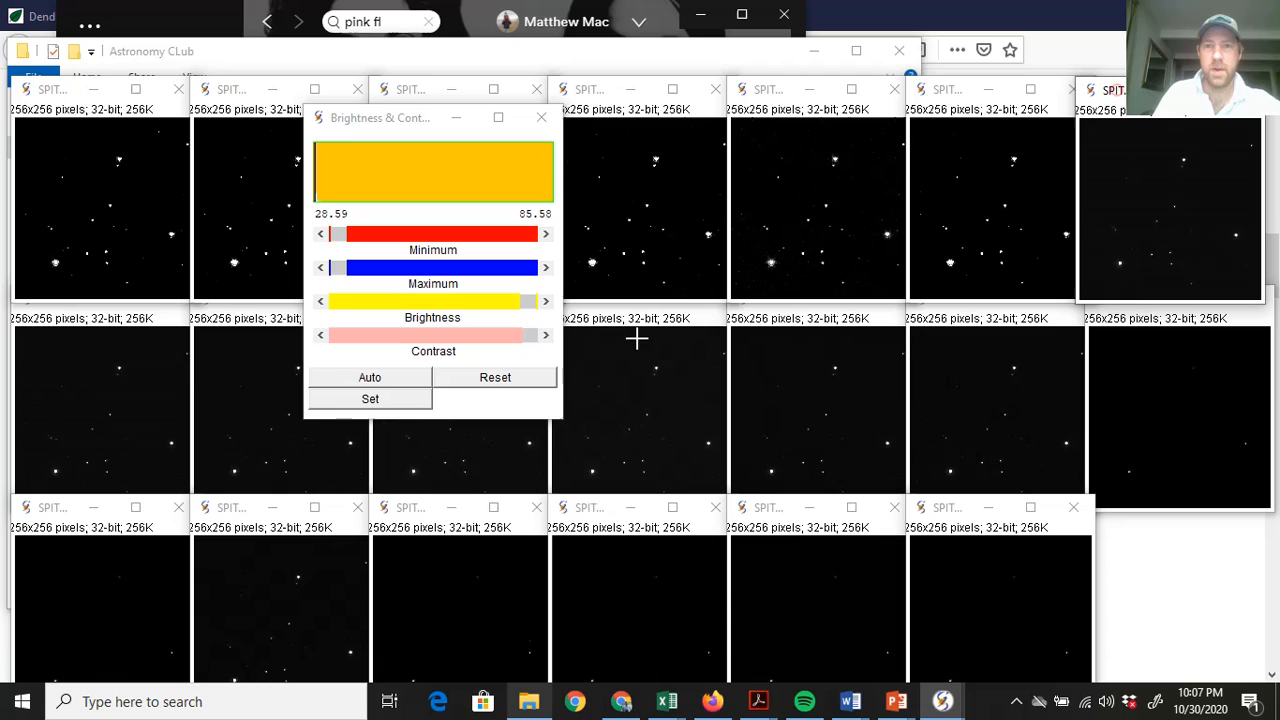
{"action": "left_click", "coordinate": [370, 379]}
Auto-stretch the contrast of the first four second-row frames
{"action": "left_click", "coordinate": [44, 330]}
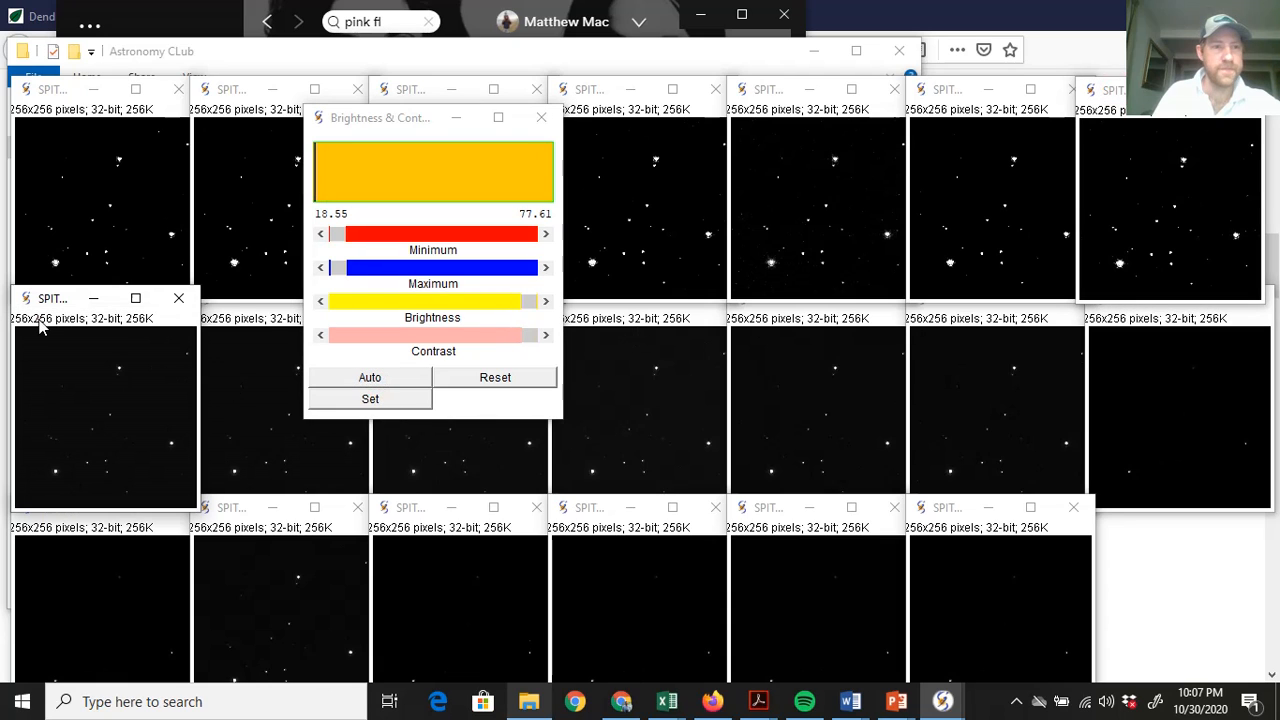
{"action": "left_click", "coordinate": [388, 381]}
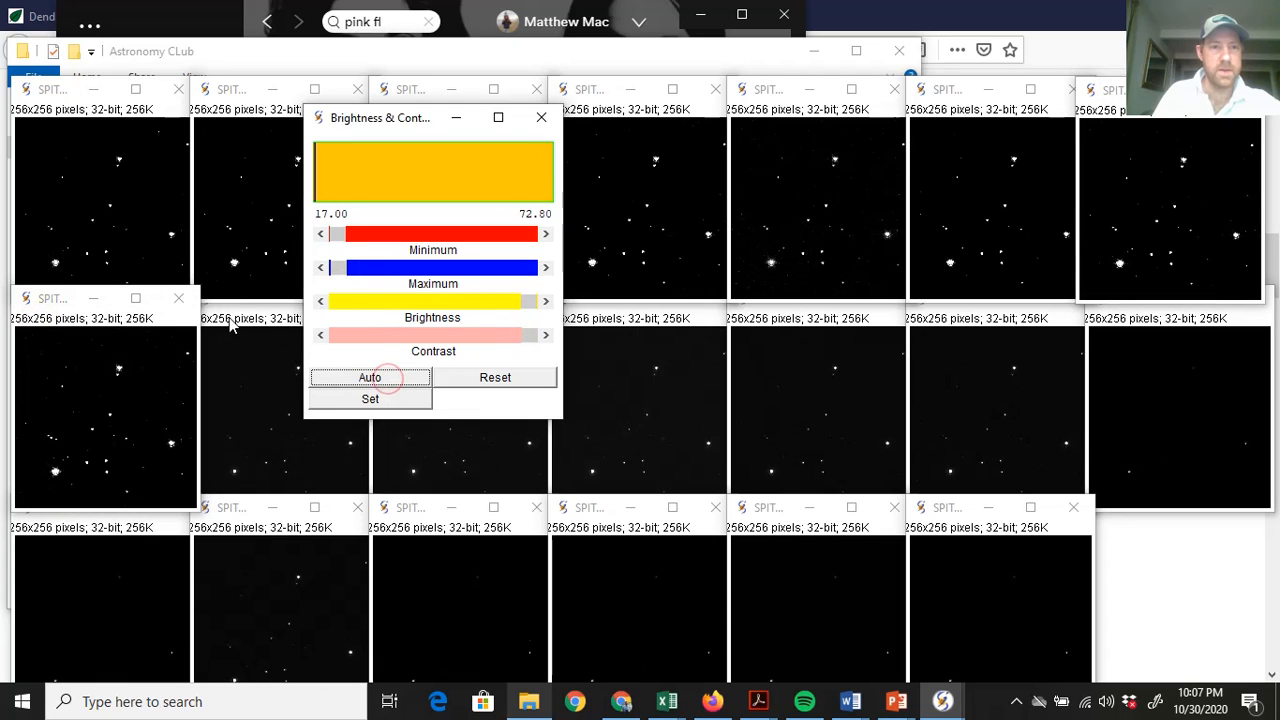
{"action": "left_click", "coordinate": [230, 323]}
{"action": "left_click", "coordinate": [393, 380]}
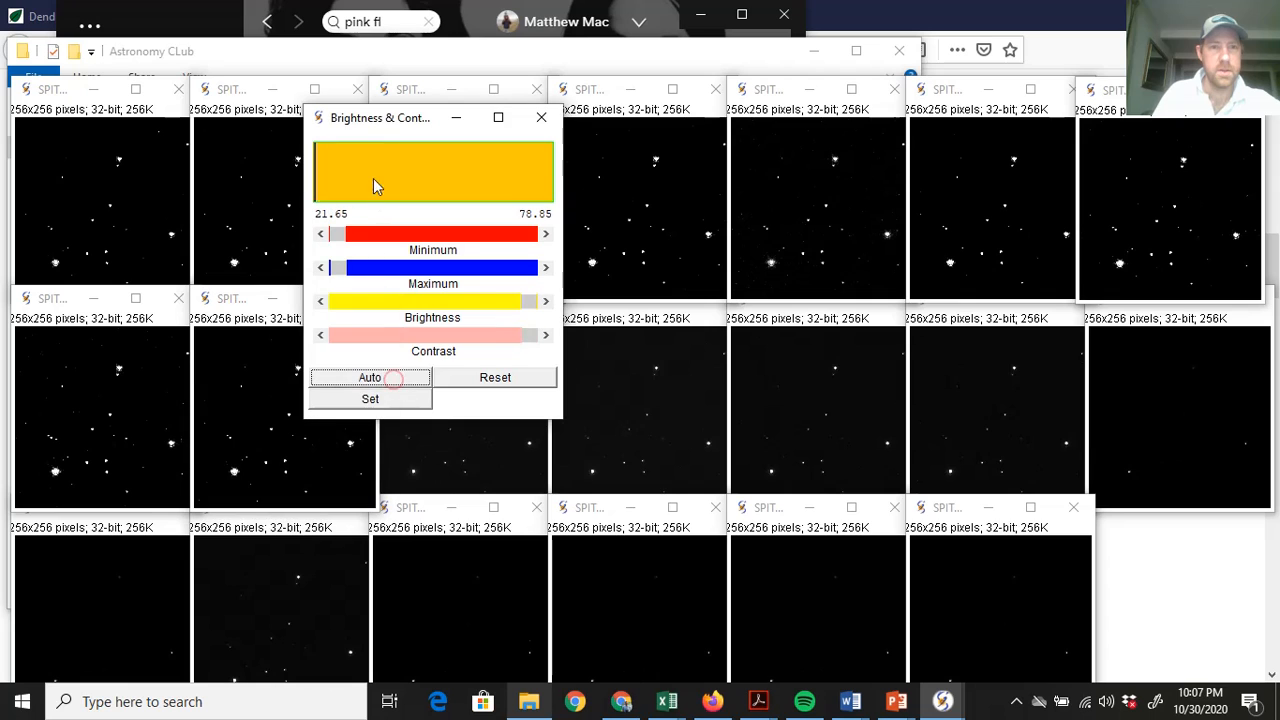
{"action": "left_click_drag", "start_coordinate": [390, 127], "coordinate": [735, 125]}
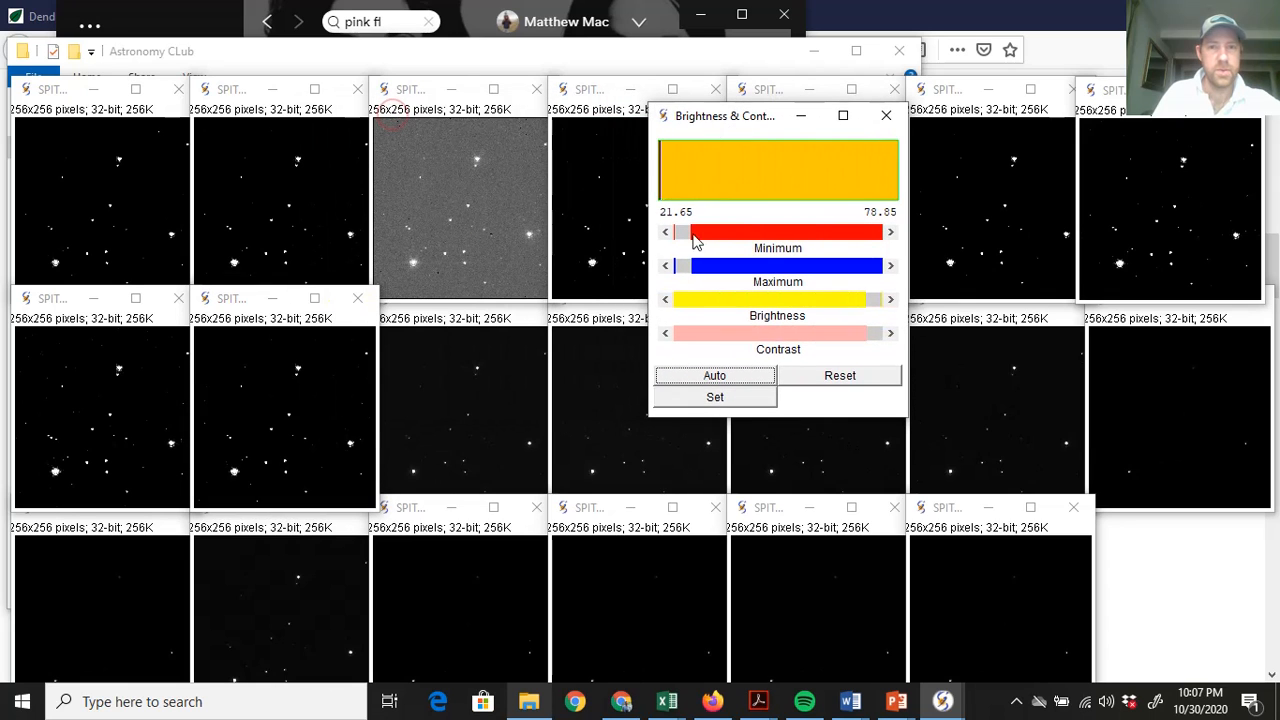
{"action": "left_click", "coordinate": [408, 325]}
{"action": "left_click", "coordinate": [692, 377]}
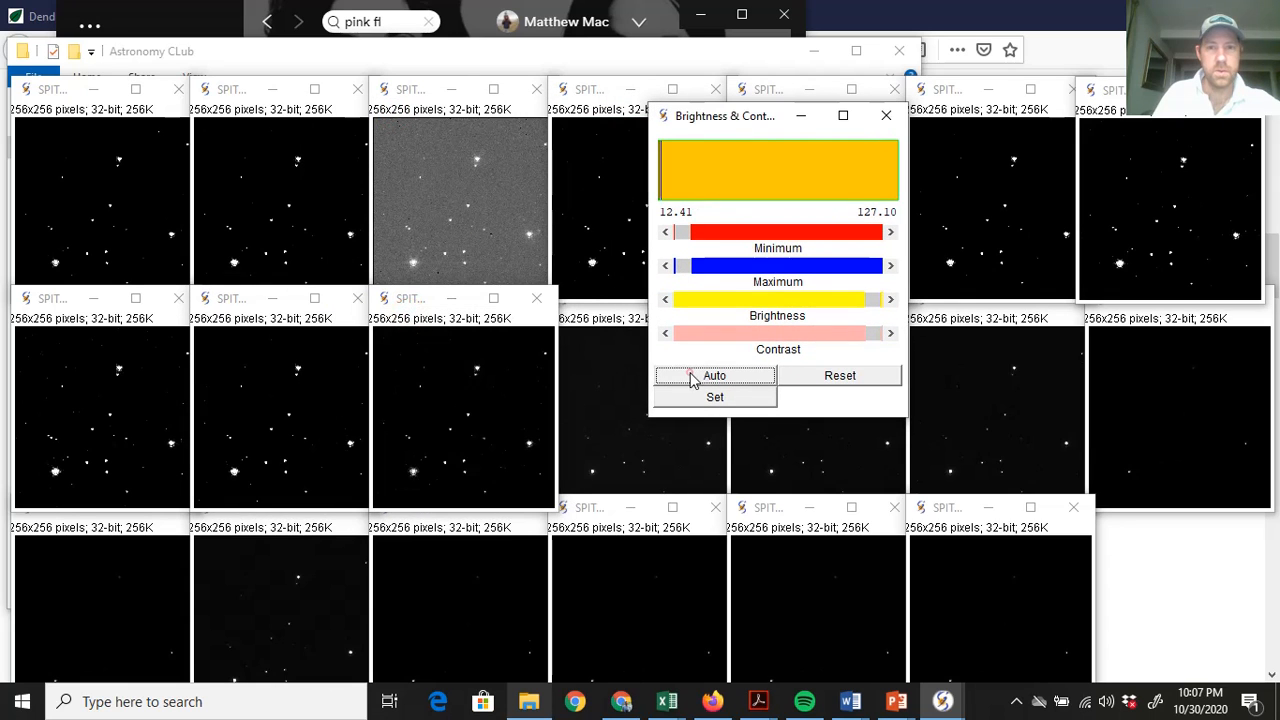
{"action": "left_click", "coordinate": [589, 327]}
{"action": "left_click", "coordinate": [749, 380]}
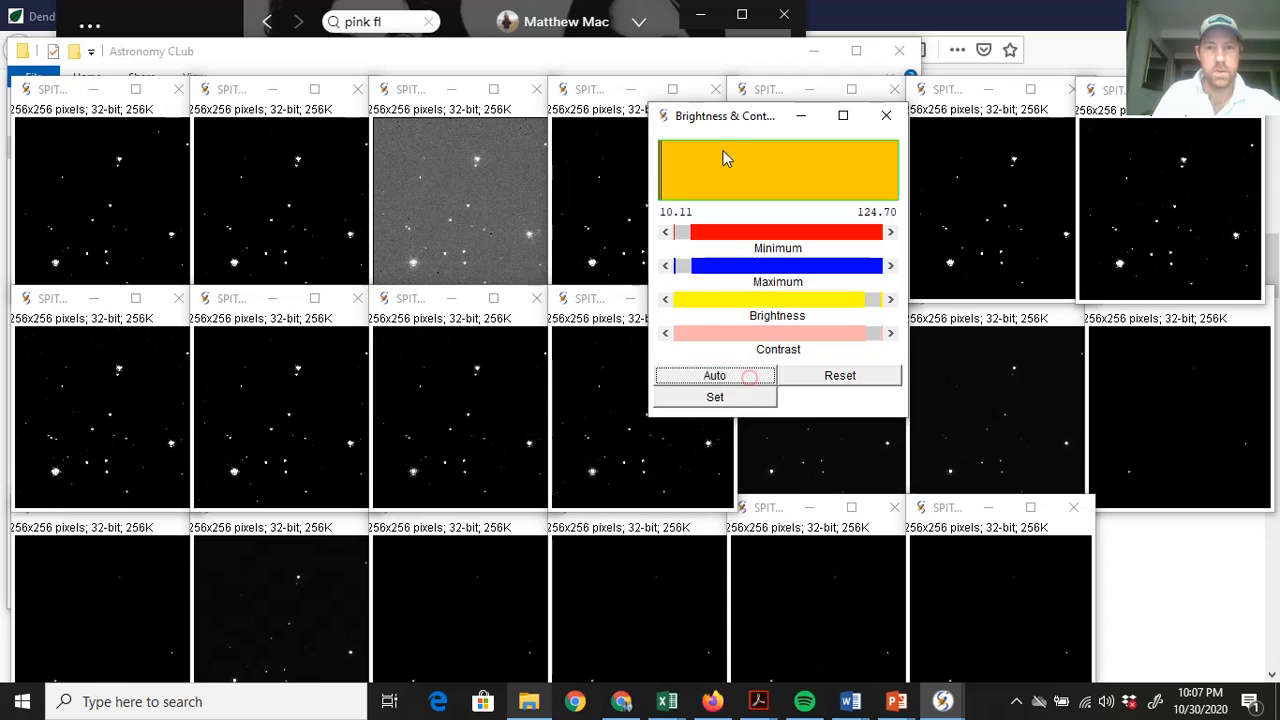
Auto-stretch the remaining three second-row frames, then hide the leftmost third-row frame
{"action": "left_click_drag", "start_coordinate": [737, 120], "coordinate": [377, 137]}
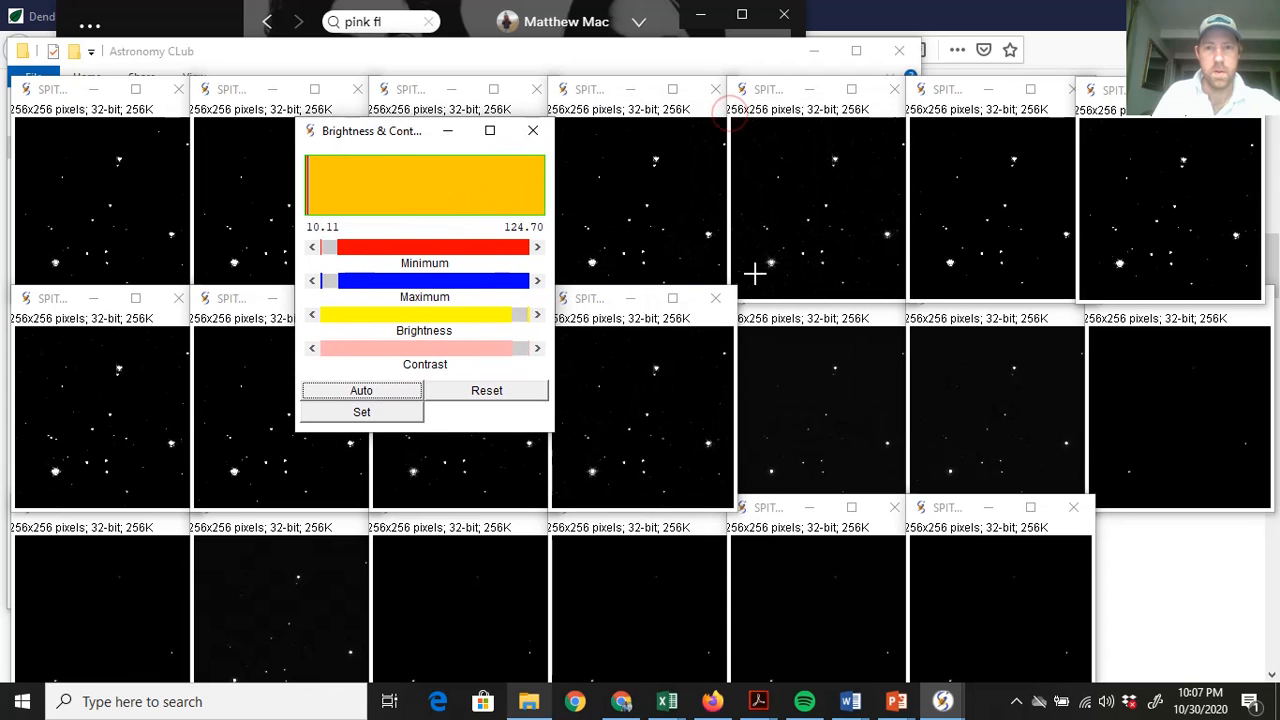
{"action": "left_click", "coordinate": [773, 327]}
{"action": "left_click", "coordinate": [386, 390]}
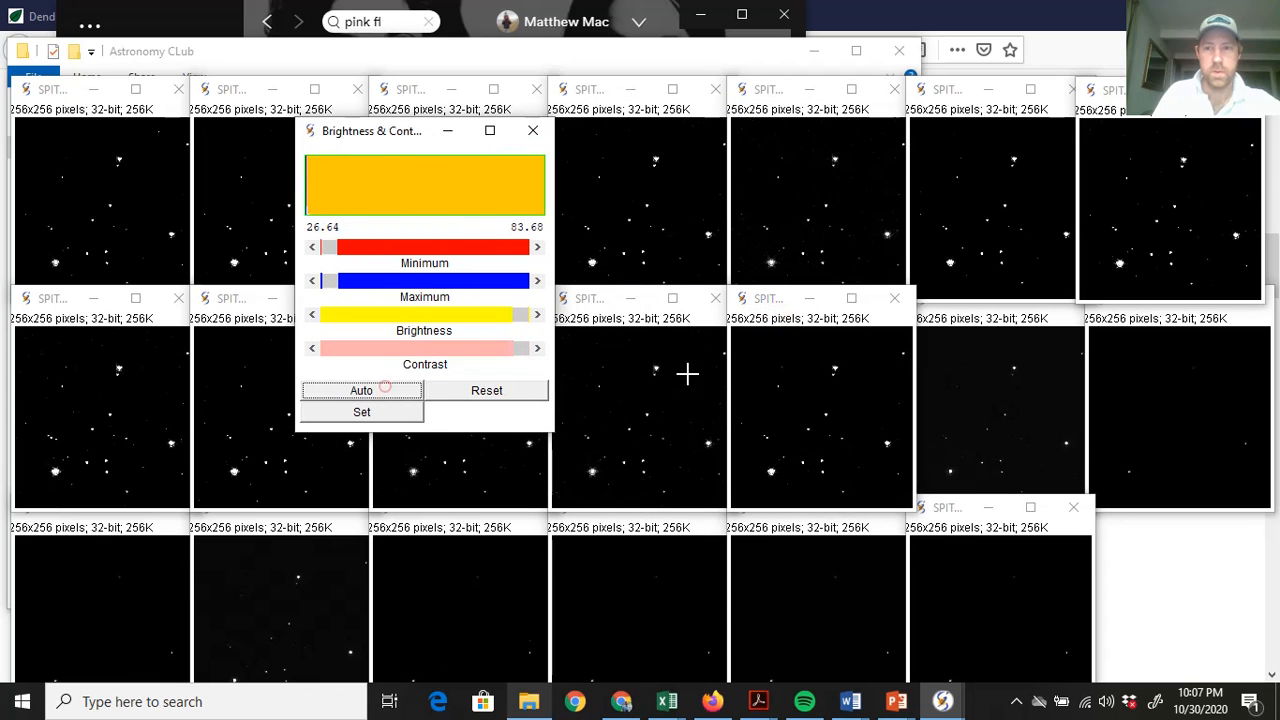
{"action": "left_click", "coordinate": [951, 330]}
{"action": "left_click", "coordinate": [360, 391]}
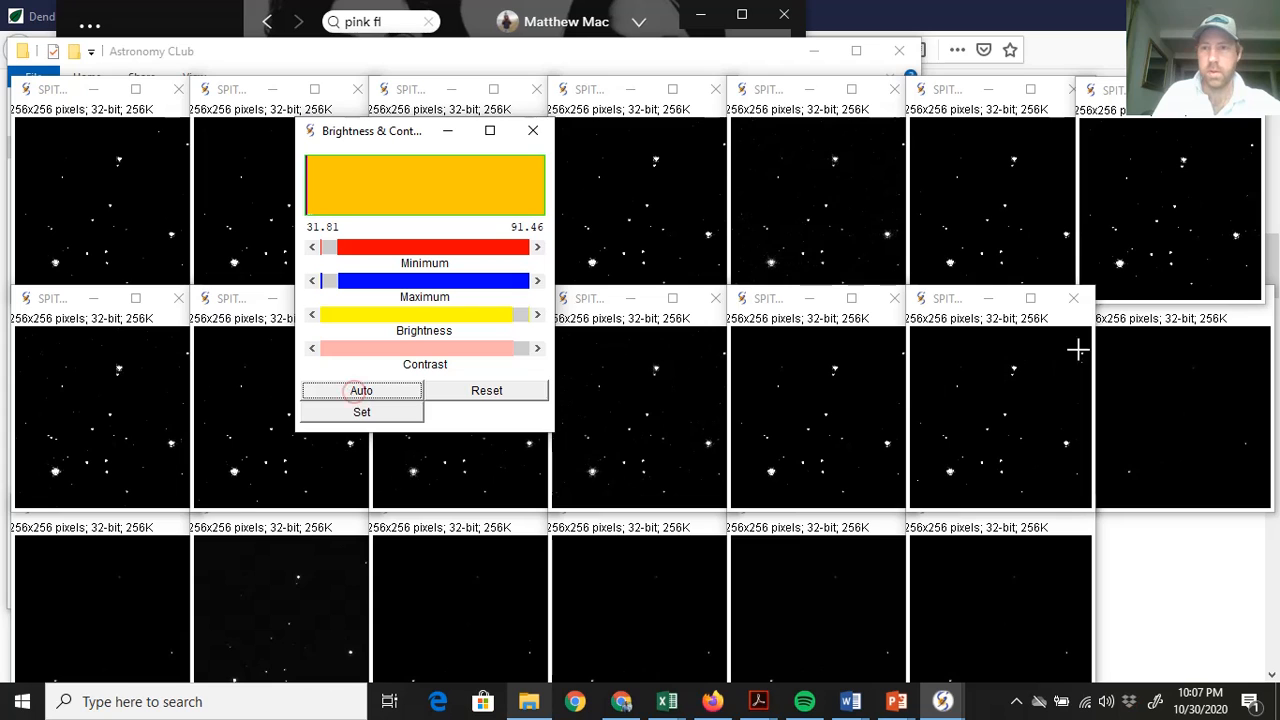
{"action": "left_click", "coordinate": [1120, 333]}
{"action": "left_click", "coordinate": [336, 398]}
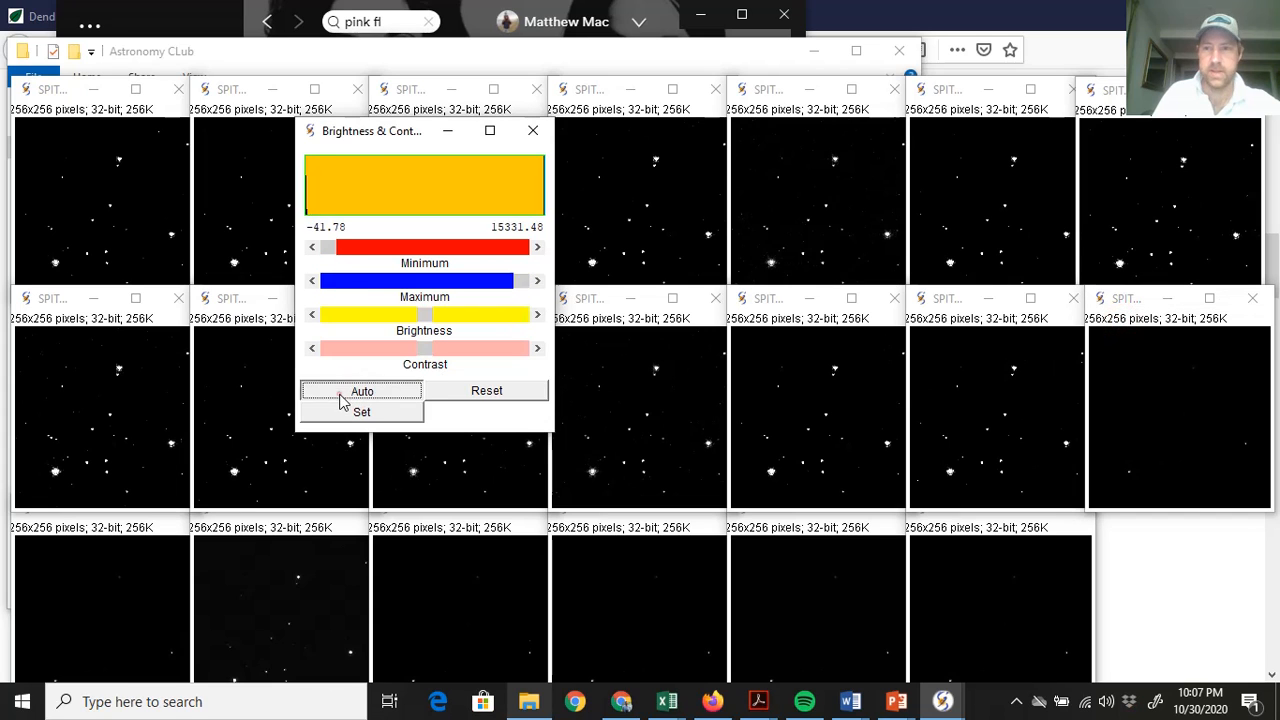
{"action": "left_click", "coordinate": [77, 518]}
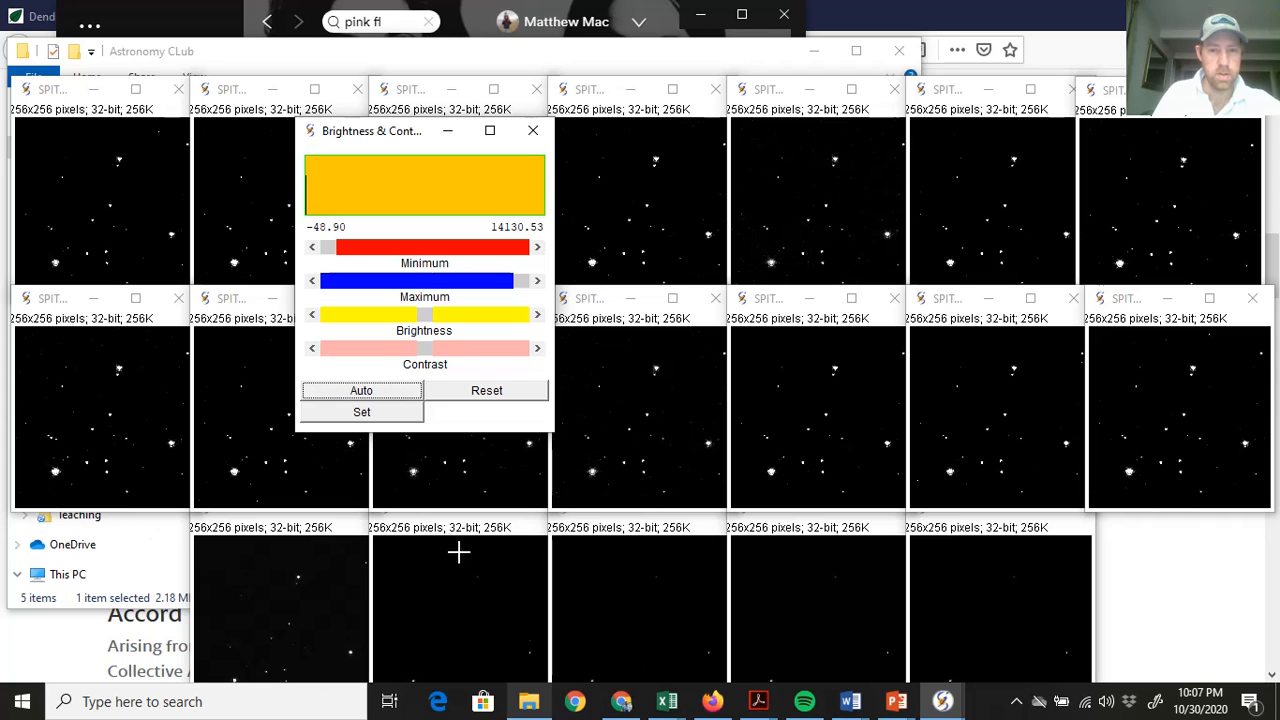
Restore the hidden frames and auto-stretch the contrast of the bottom-row frames through the bottom-right one
{"action": "left_click", "coordinate": [941, 700]}
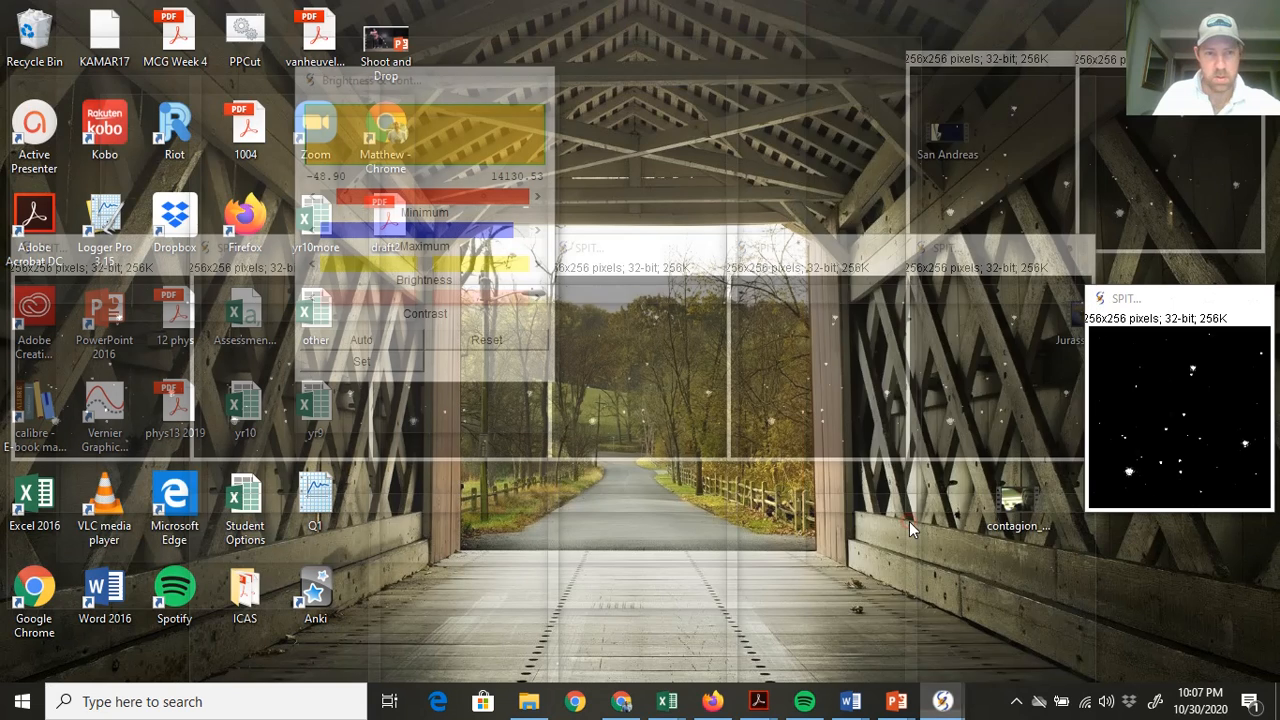
{"action": "left_click", "coordinate": [909, 521]}
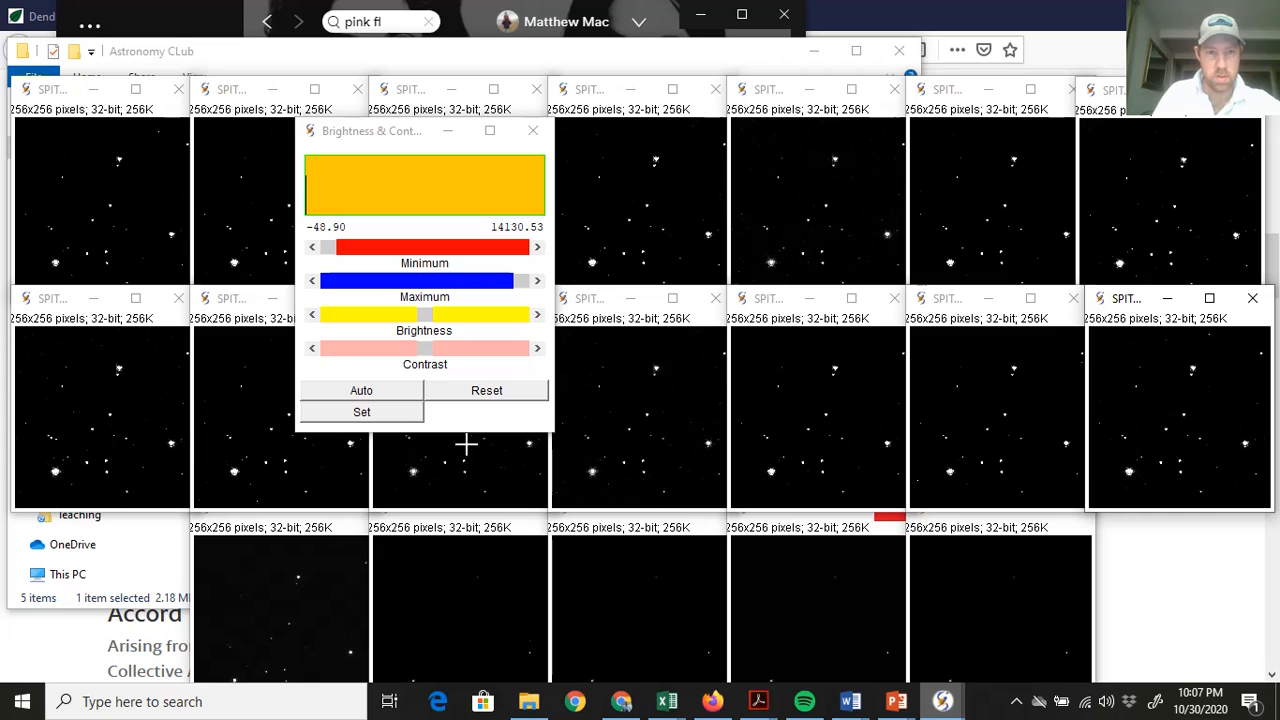
{"action": "left_click", "coordinate": [253, 534]}
{"action": "left_click", "coordinate": [384, 396]}
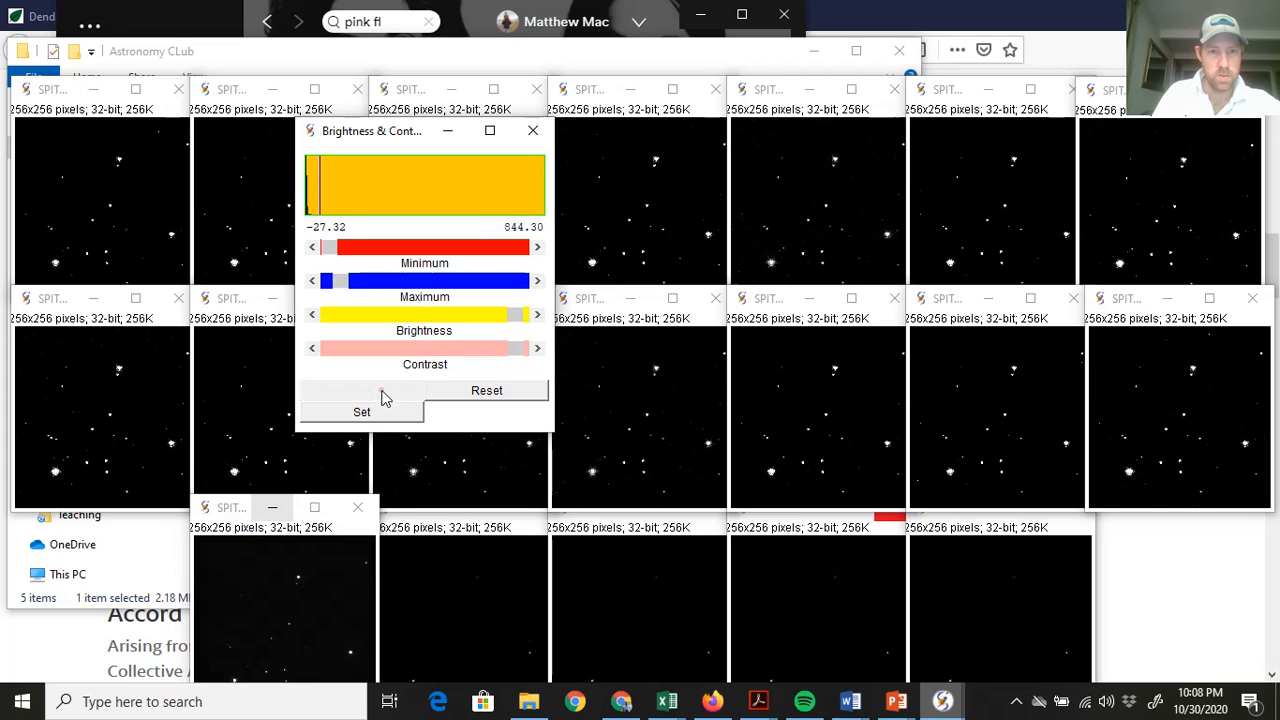
{"action": "left_click", "coordinate": [383, 391]}
{"action": "left_click", "coordinate": [367, 397]}
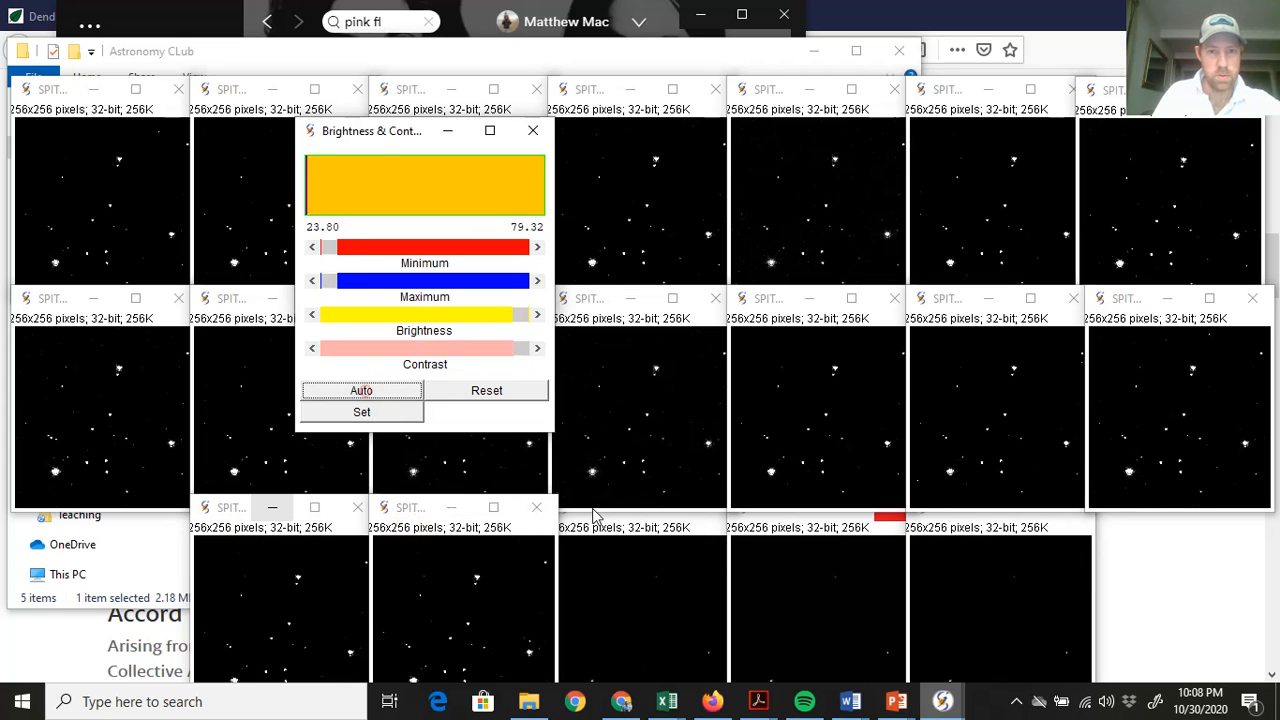
{"action": "left_click", "coordinate": [363, 395]}
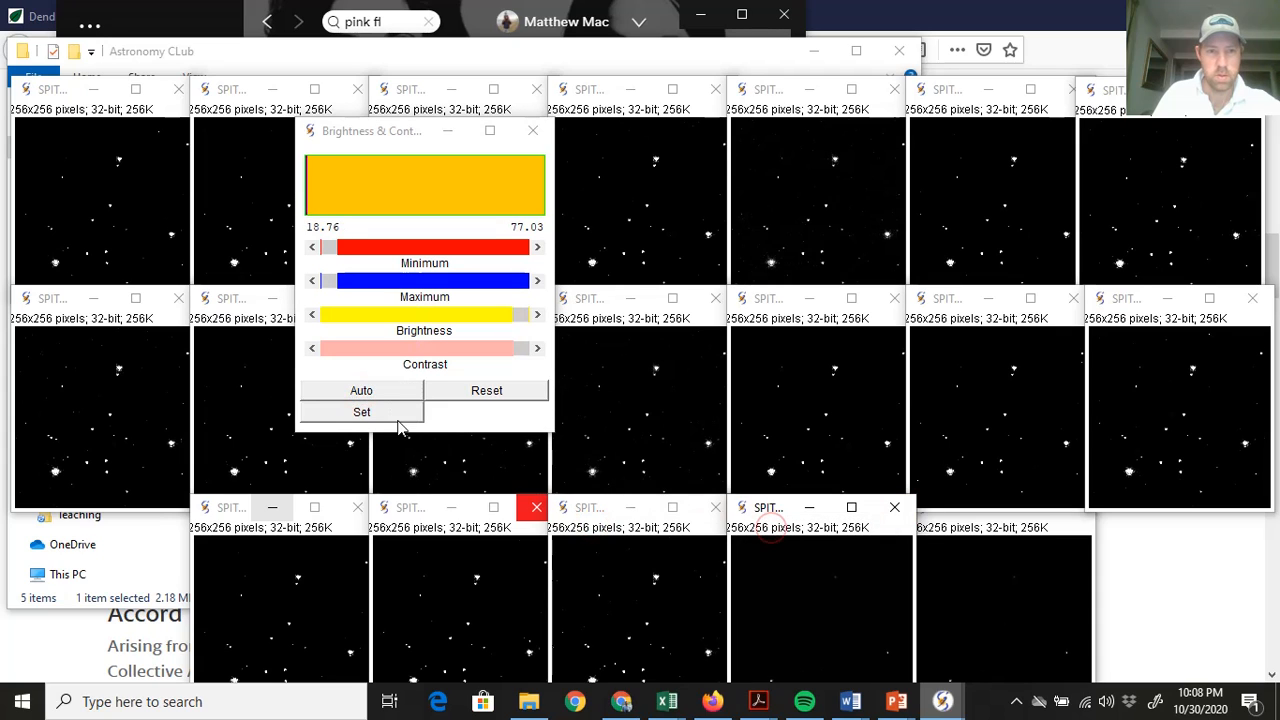
{"action": "left_click", "coordinate": [380, 393]}
{"action": "left_click", "coordinate": [916, 532]}
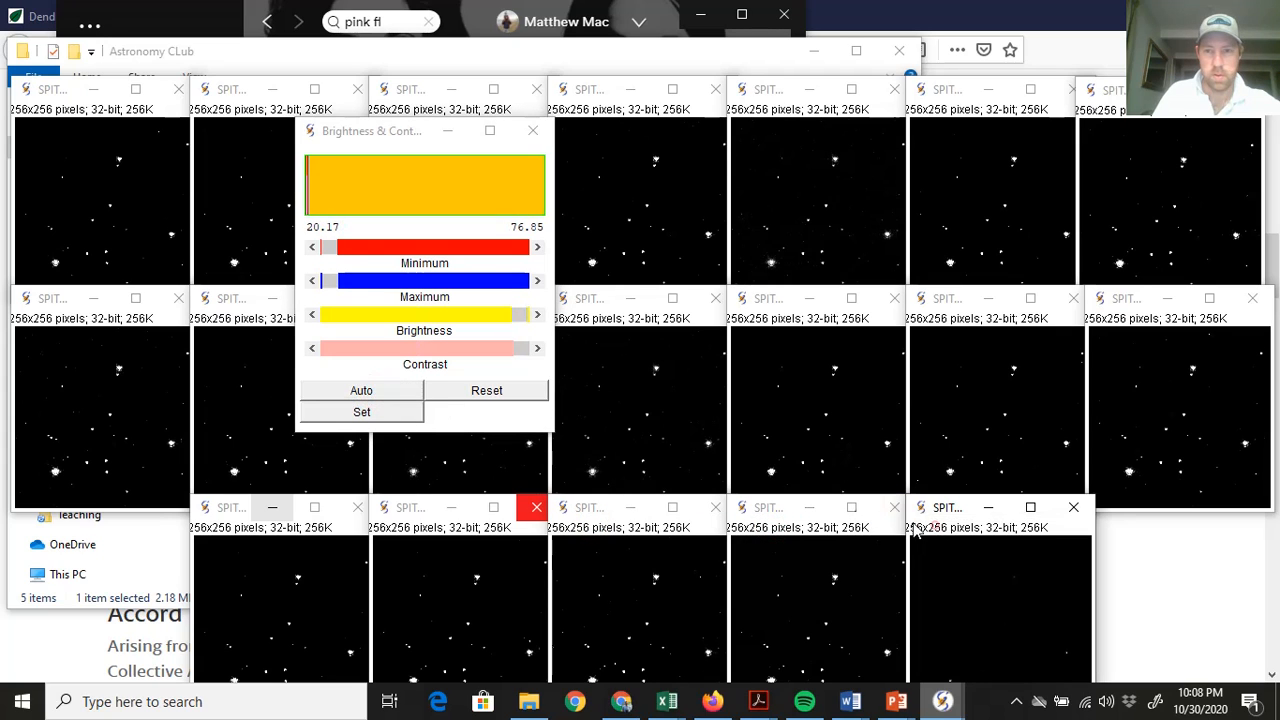
{"action": "left_click", "coordinate": [362, 388]}
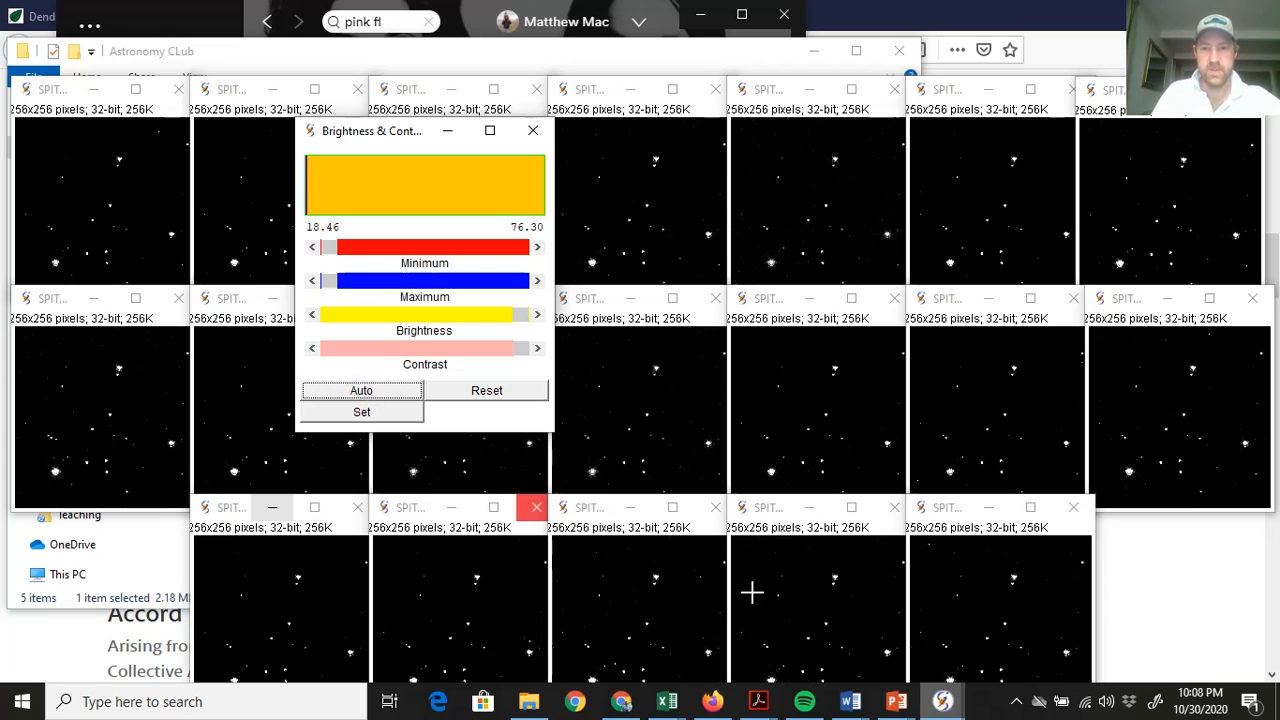
Auto-stretch the bottom-left frame, close Brightness & Contrast, and bring SalsaJ forward
{"action": "left_click", "coordinate": [942, 701]}
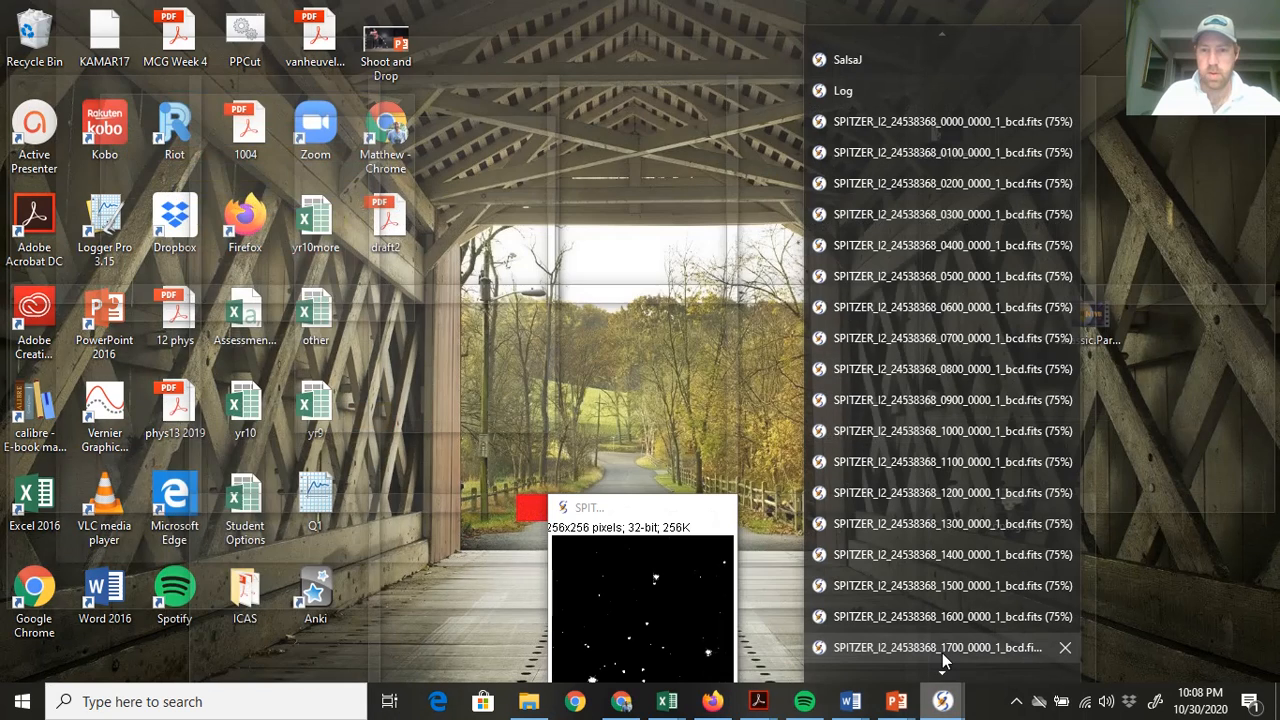
{"action": "mouse_move", "coordinate": [943, 675]}
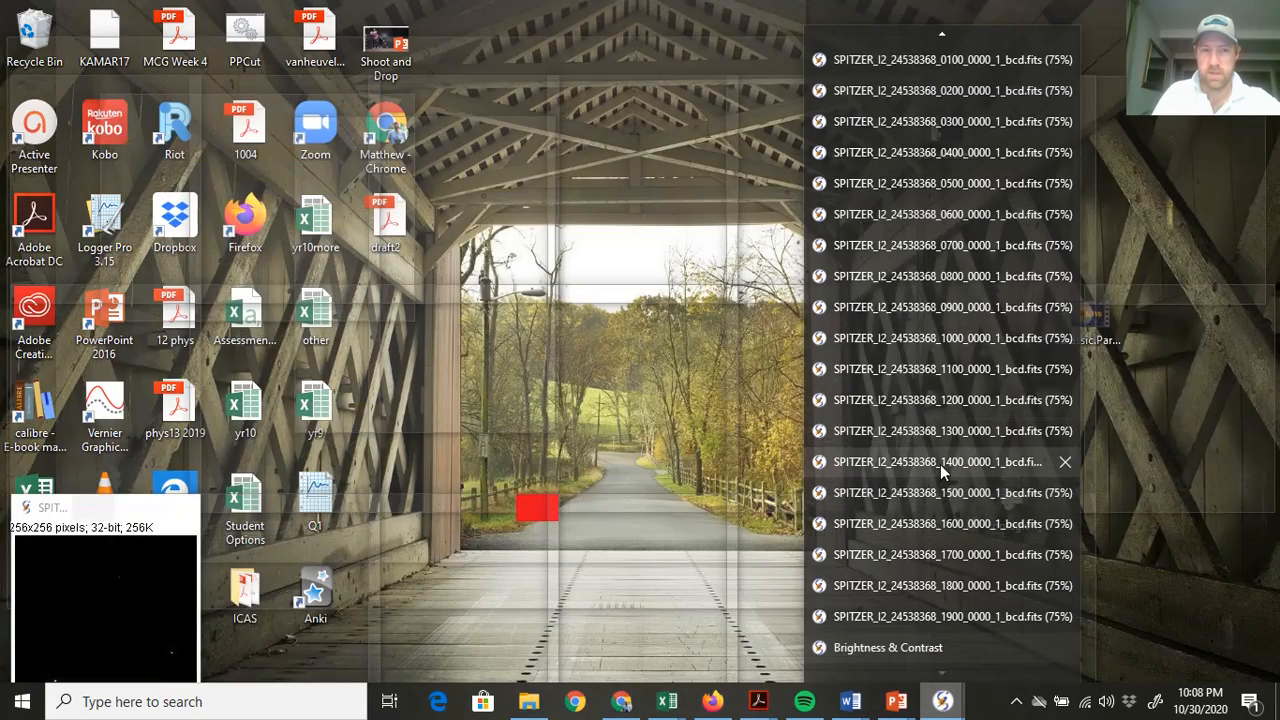
{"action": "left_click", "coordinate": [940, 464]}
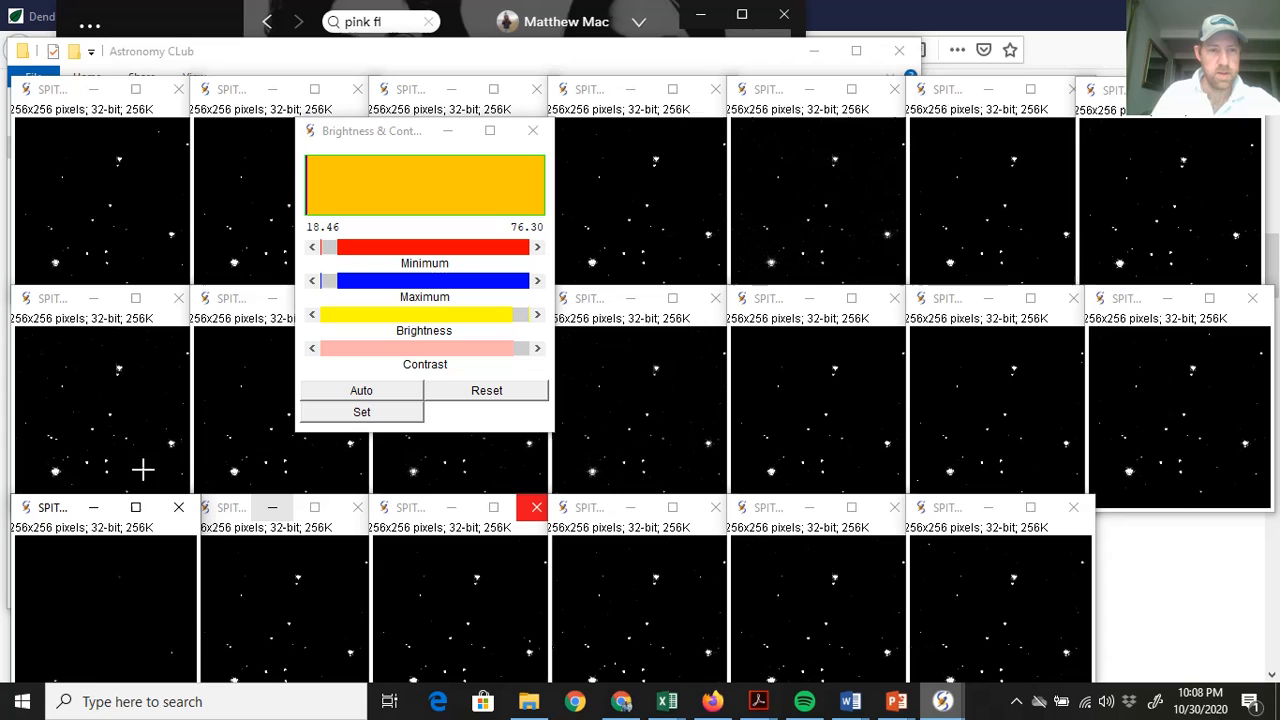
{"action": "left_click", "coordinate": [50, 507]}
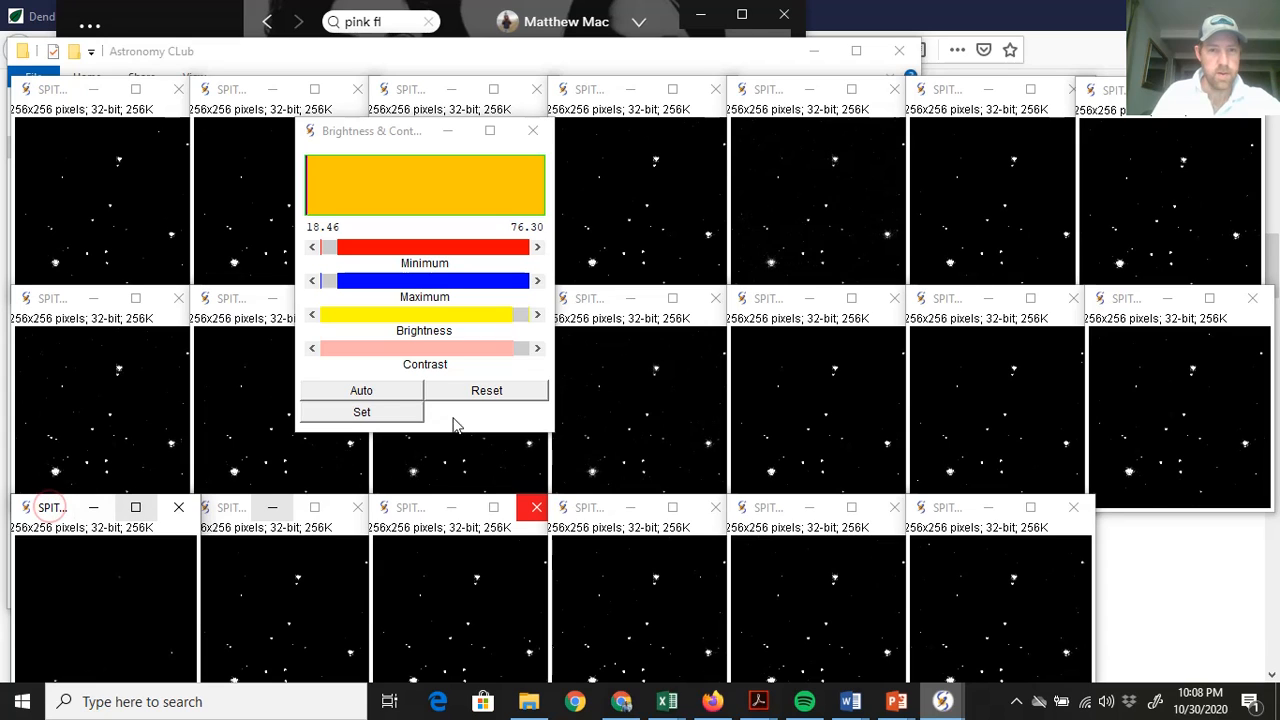
{"action": "left_click", "coordinate": [380, 396]}
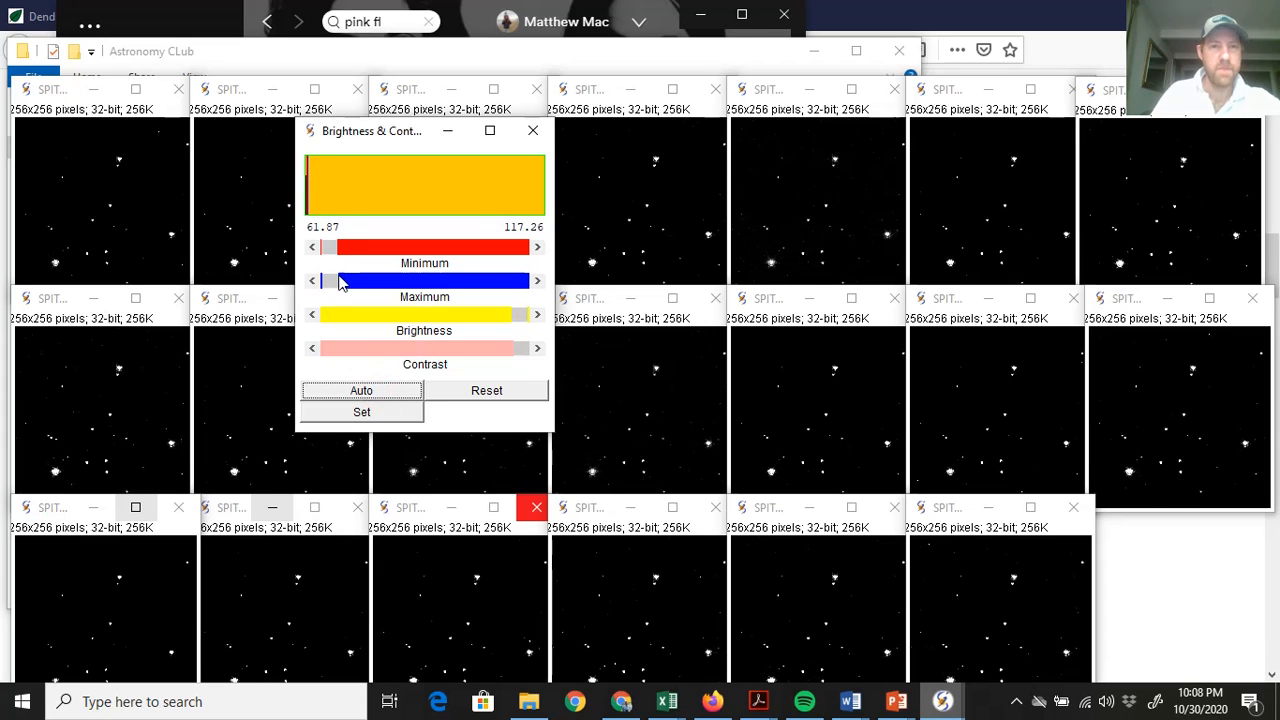
{"action": "left_click", "coordinate": [531, 131]}
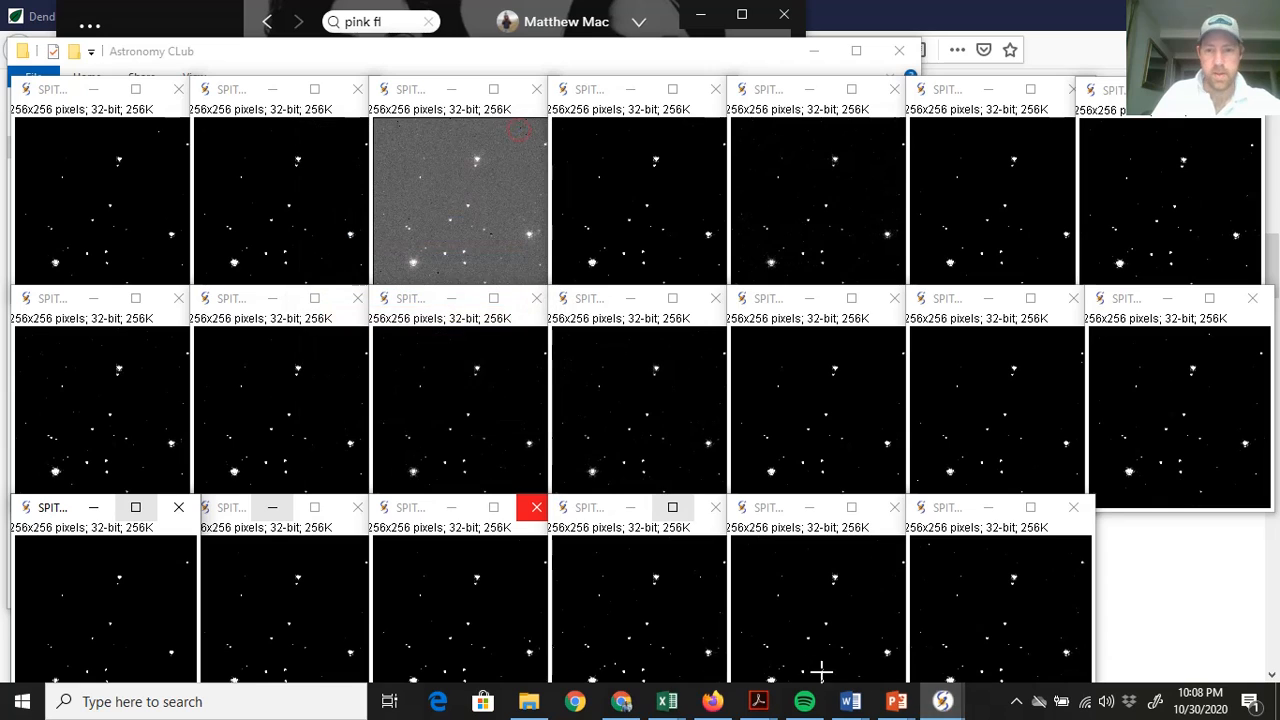
{"action": "mouse_move", "coordinate": [942, 701]}
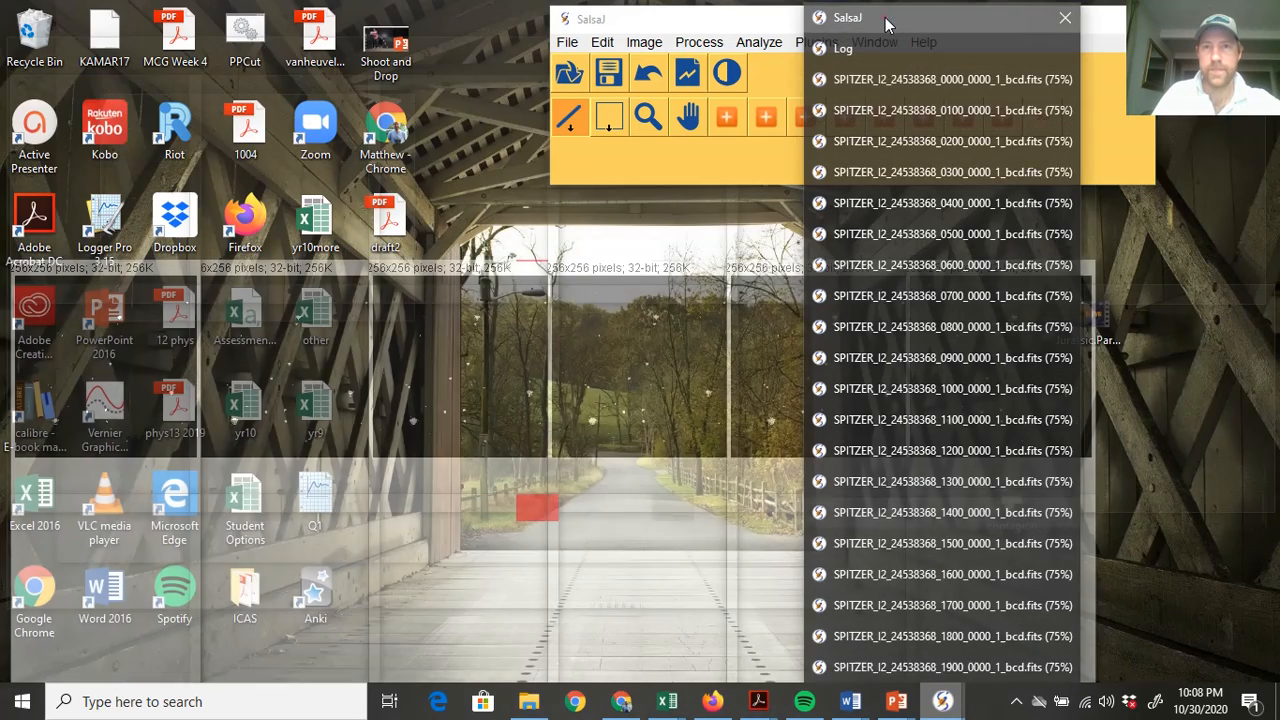
{"action": "left_click", "coordinate": [872, 19]}
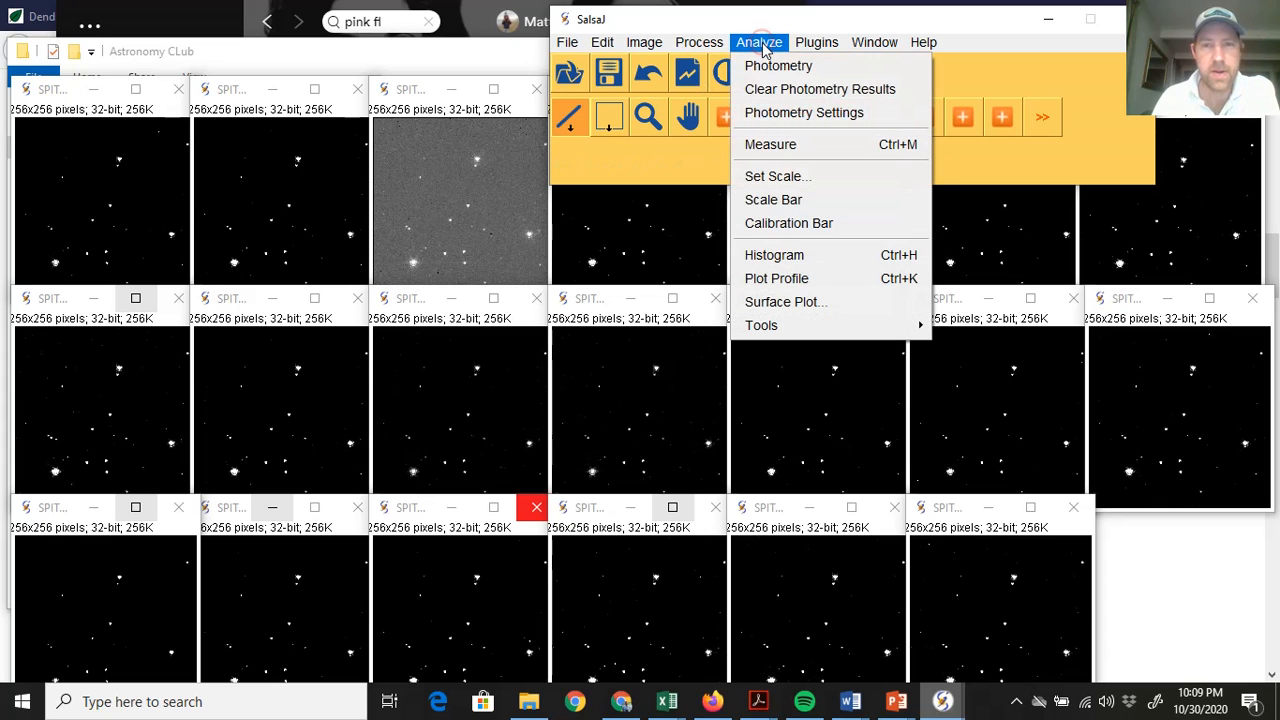
Force star radius 7 and sky radius 37 in Photometry Settings, then close it
{"action": "left_click", "coordinate": [778, 114]}
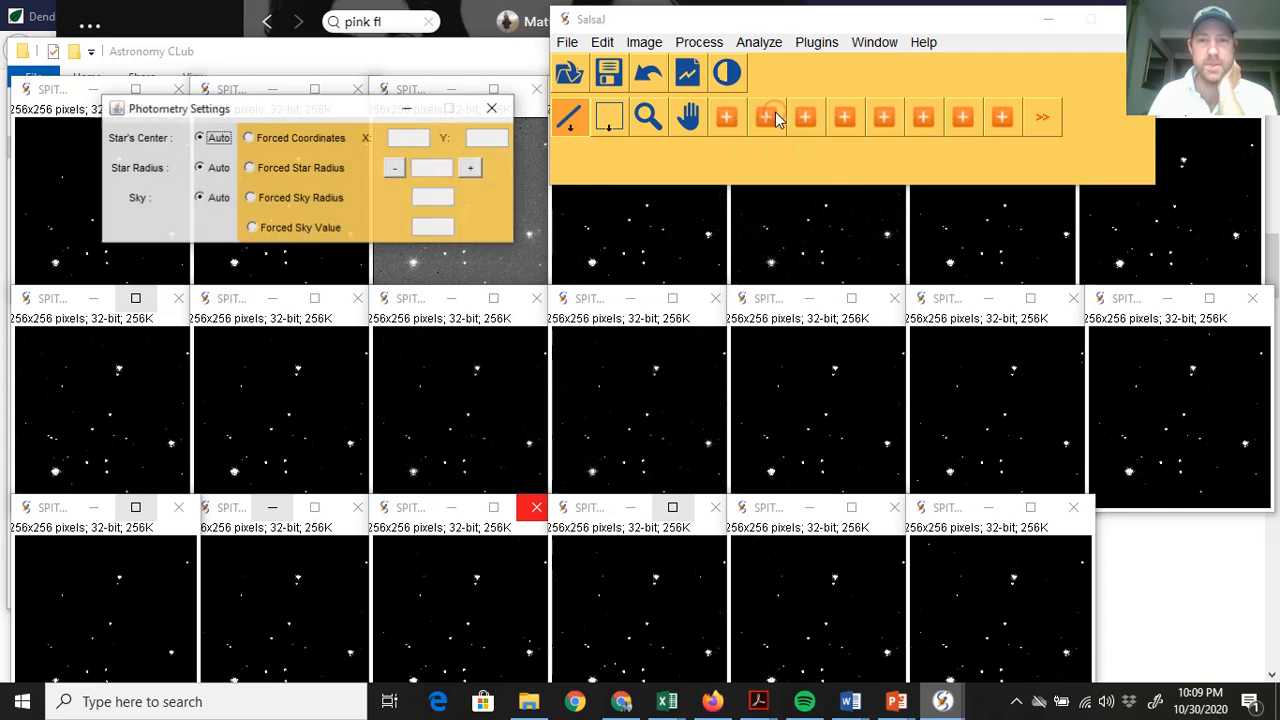
{"action": "left_click", "coordinate": [273, 166]}
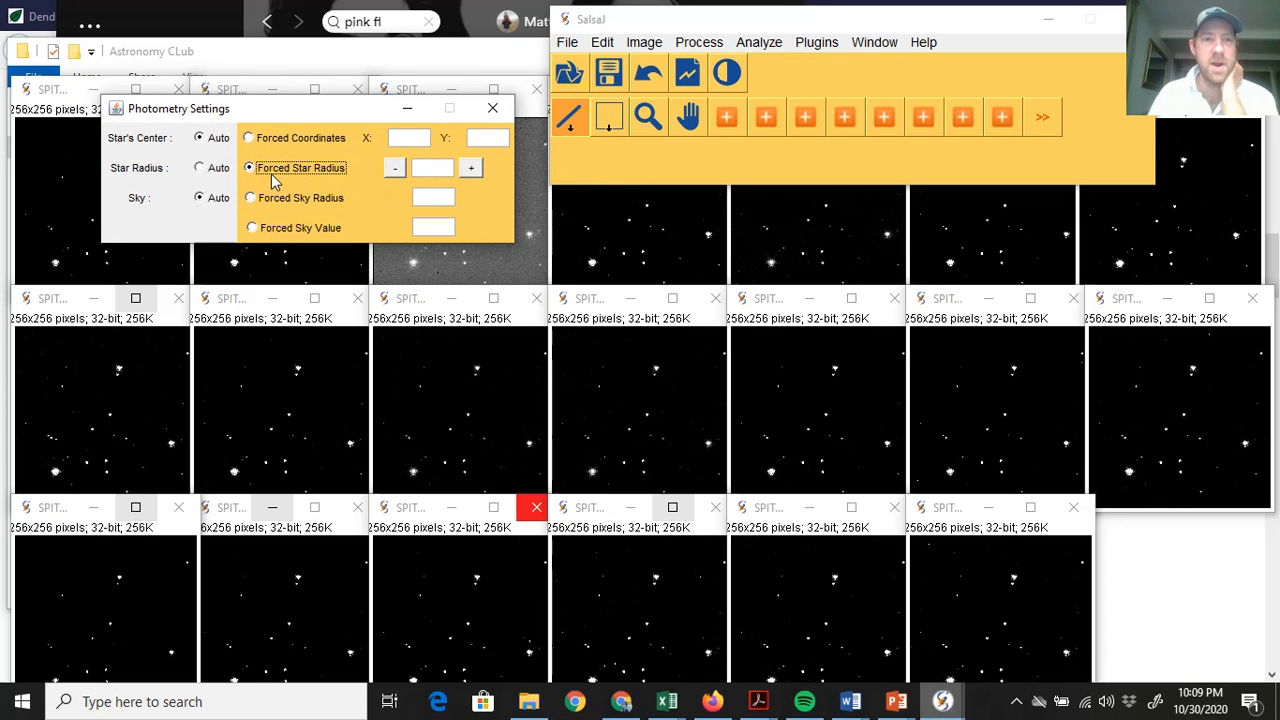
{"action": "left_click", "coordinate": [424, 169]}
{"action": "type", "text": "7"}
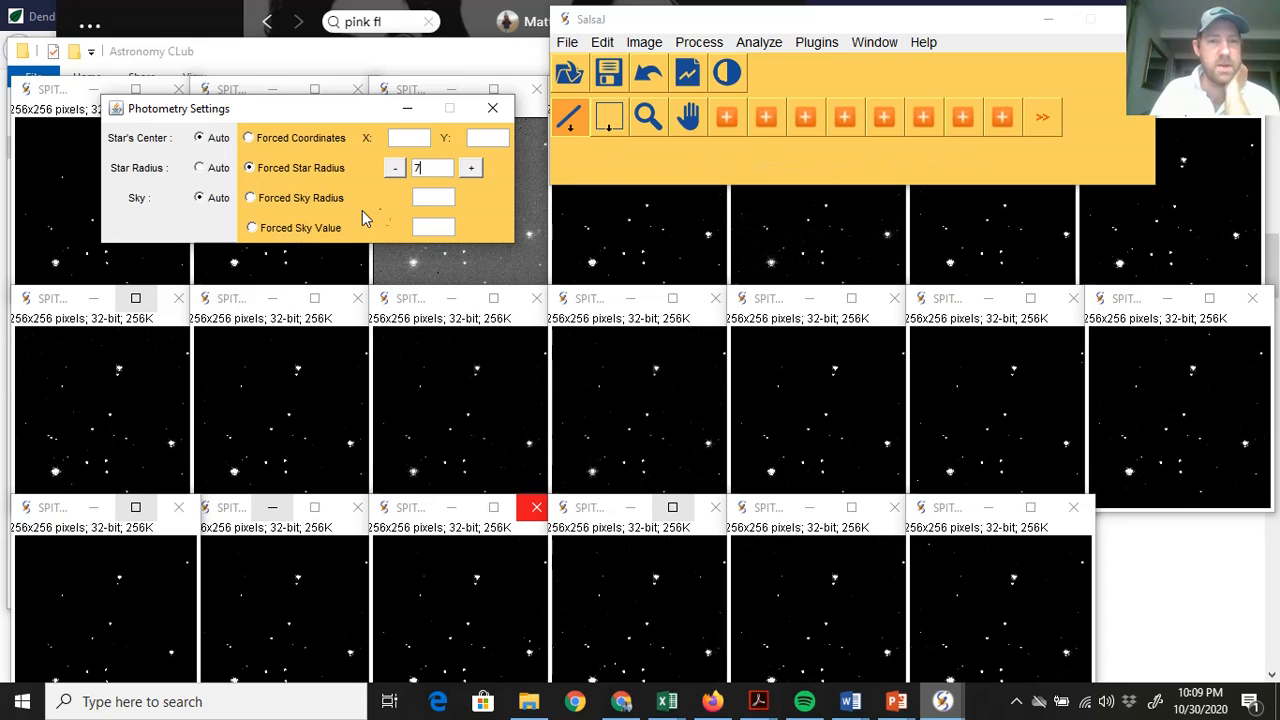
{"action": "left_click", "coordinate": [297, 200]}
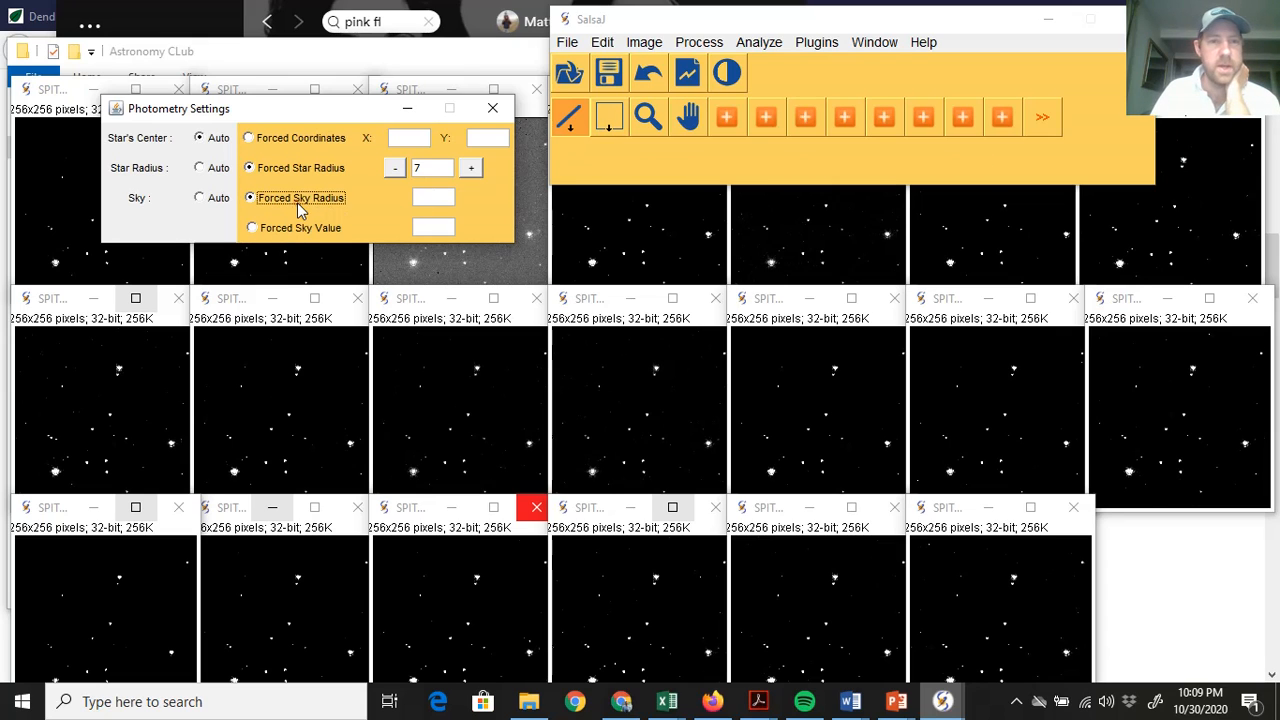
{"action": "left_click", "coordinate": [438, 197]}
{"action": "type", "text": "37"}
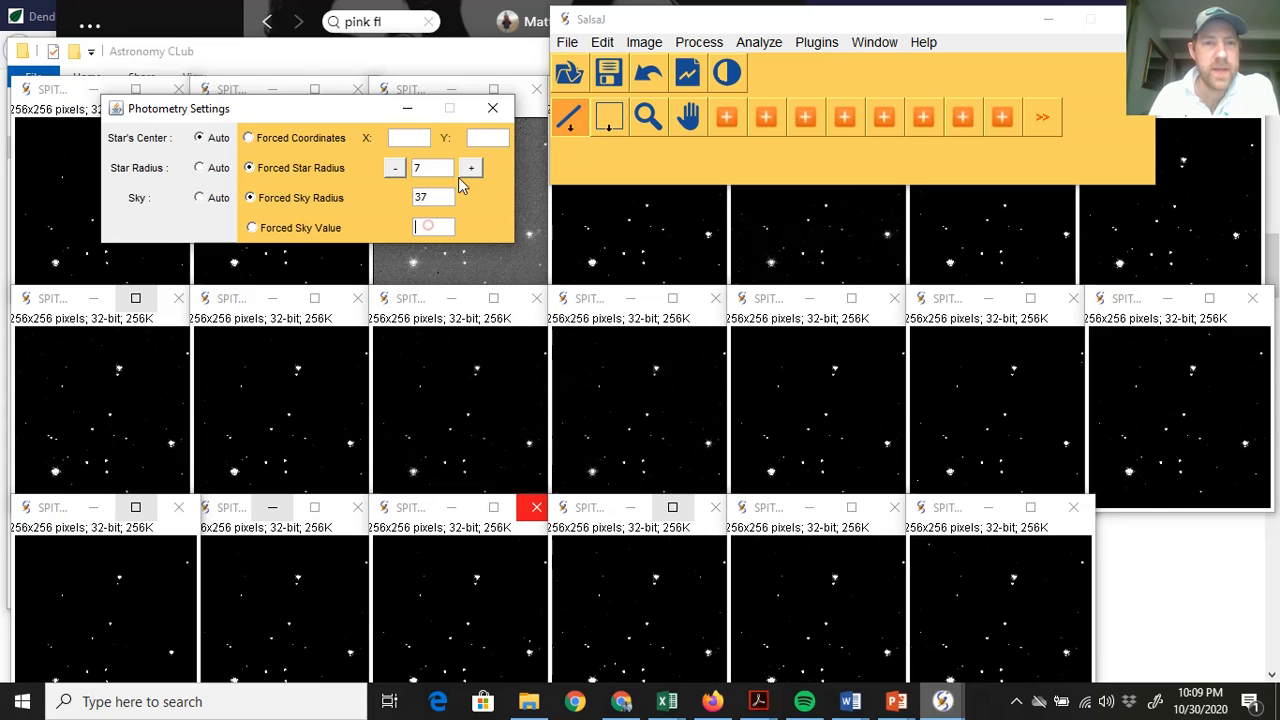
{"action": "left_click", "coordinate": [492, 108]}
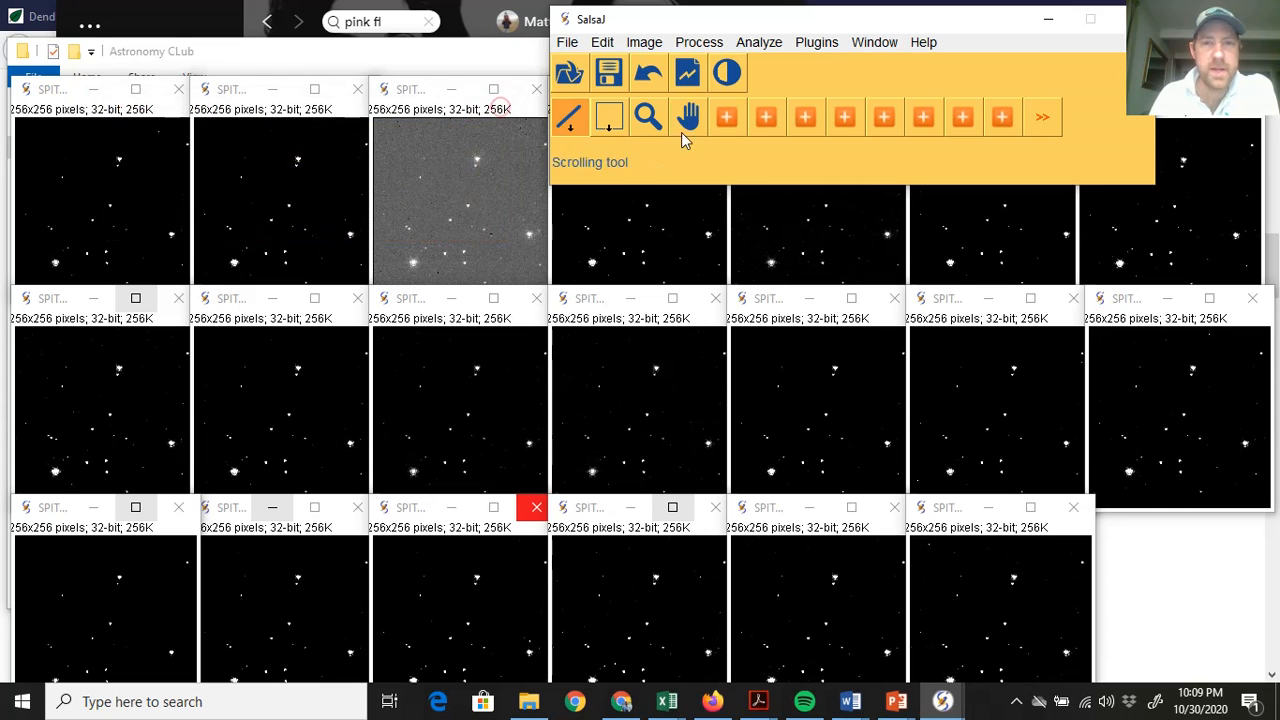
Start Analyze > Photometry, move the empty results table right, and maximize frame 0000
{"action": "left_click", "coordinate": [766, 42]}
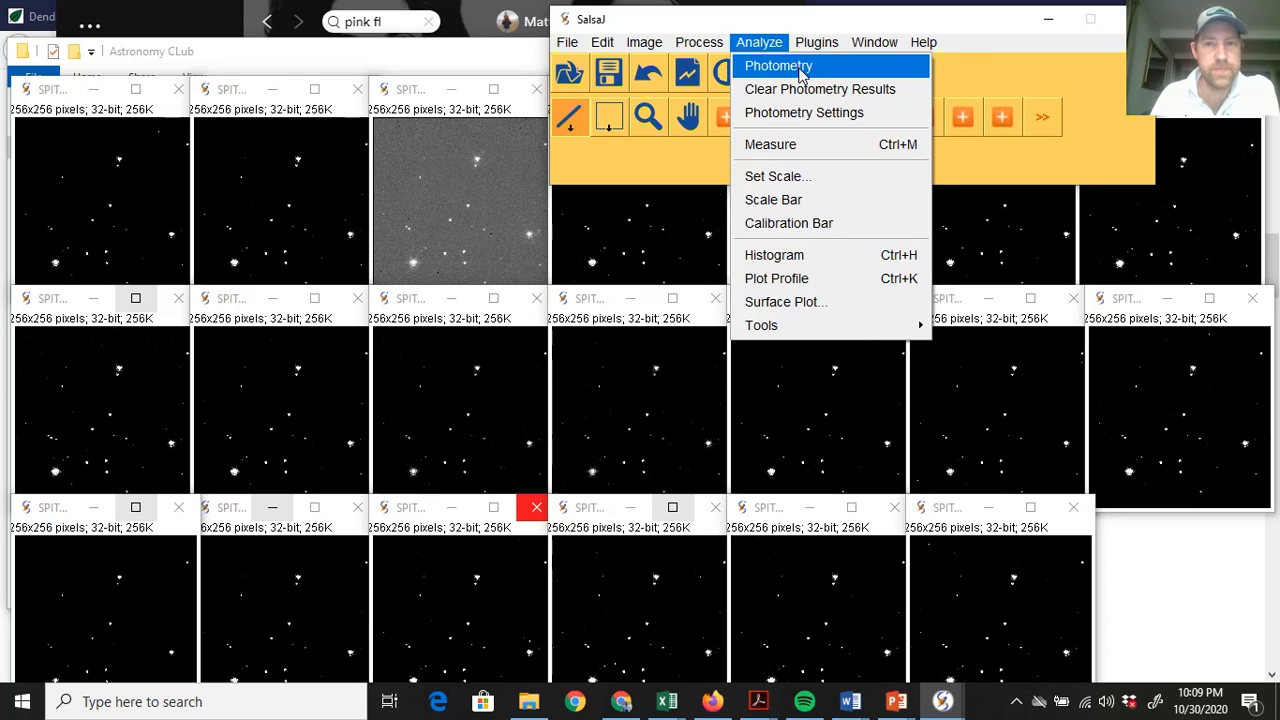
{"action": "left_click", "coordinate": [800, 72]}
{"action": "left_click_drag", "start_coordinate": [378, 108], "coordinate": [831, 107]}
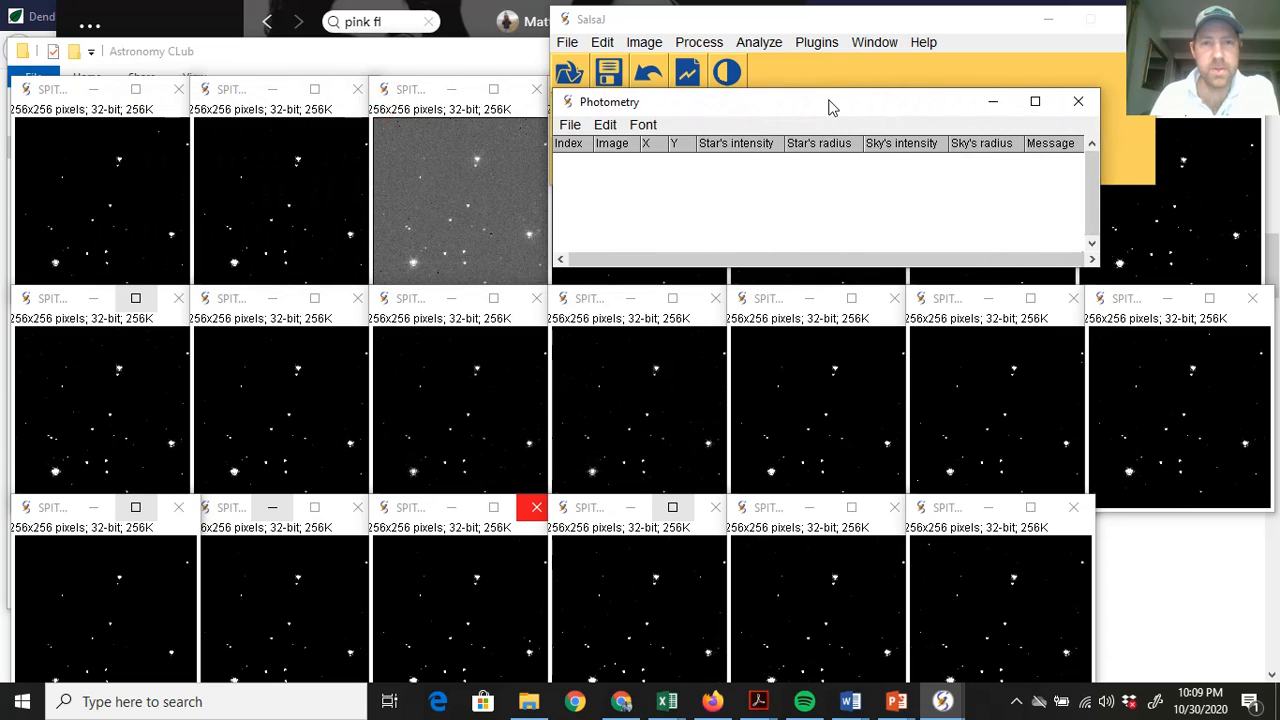
{"action": "left_click", "coordinate": [37, 91]}
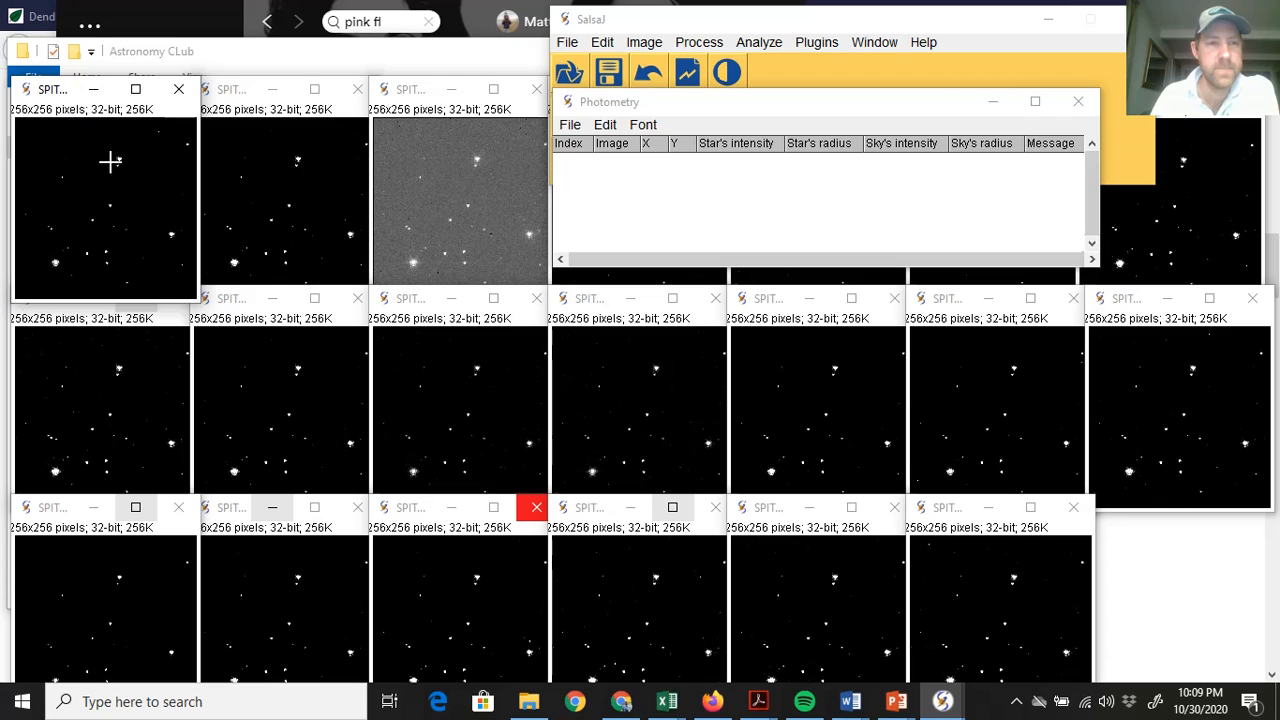
{"action": "left_click", "coordinate": [136, 91]}
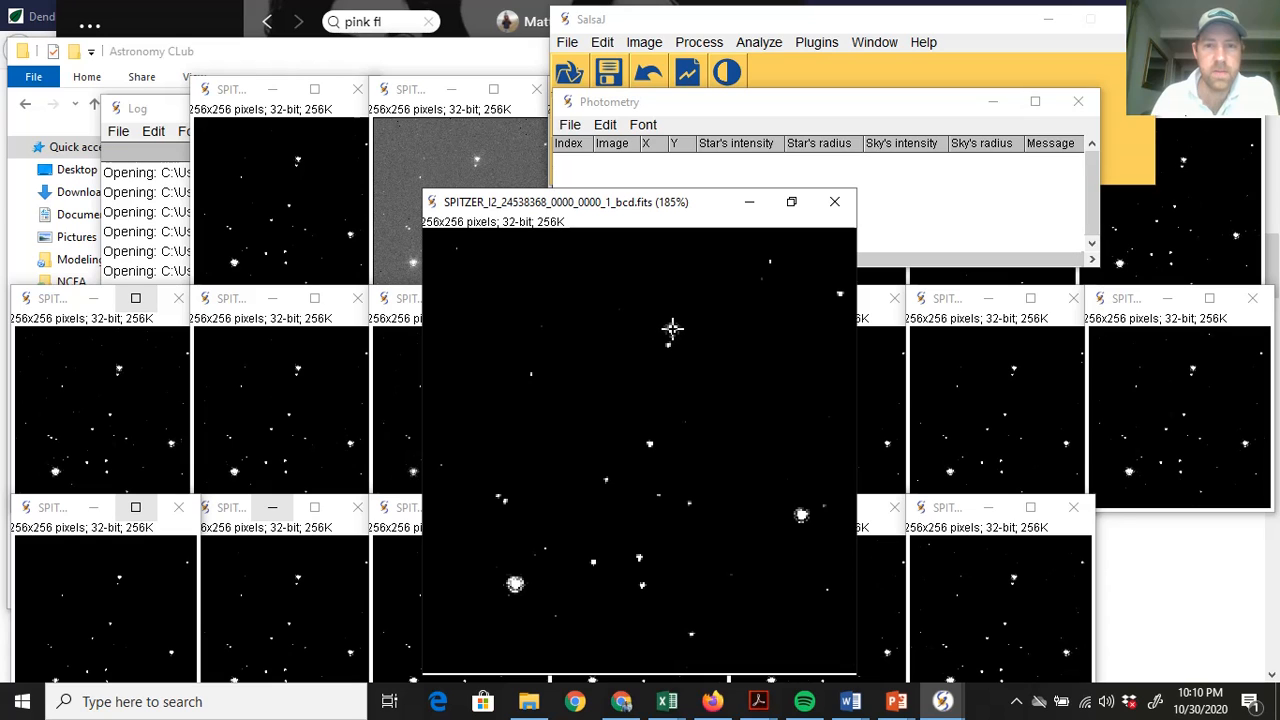
Measure the upper star and right-hand star in frame 0000, then shrink its window
{"action": "left_click", "coordinate": [671, 328]}
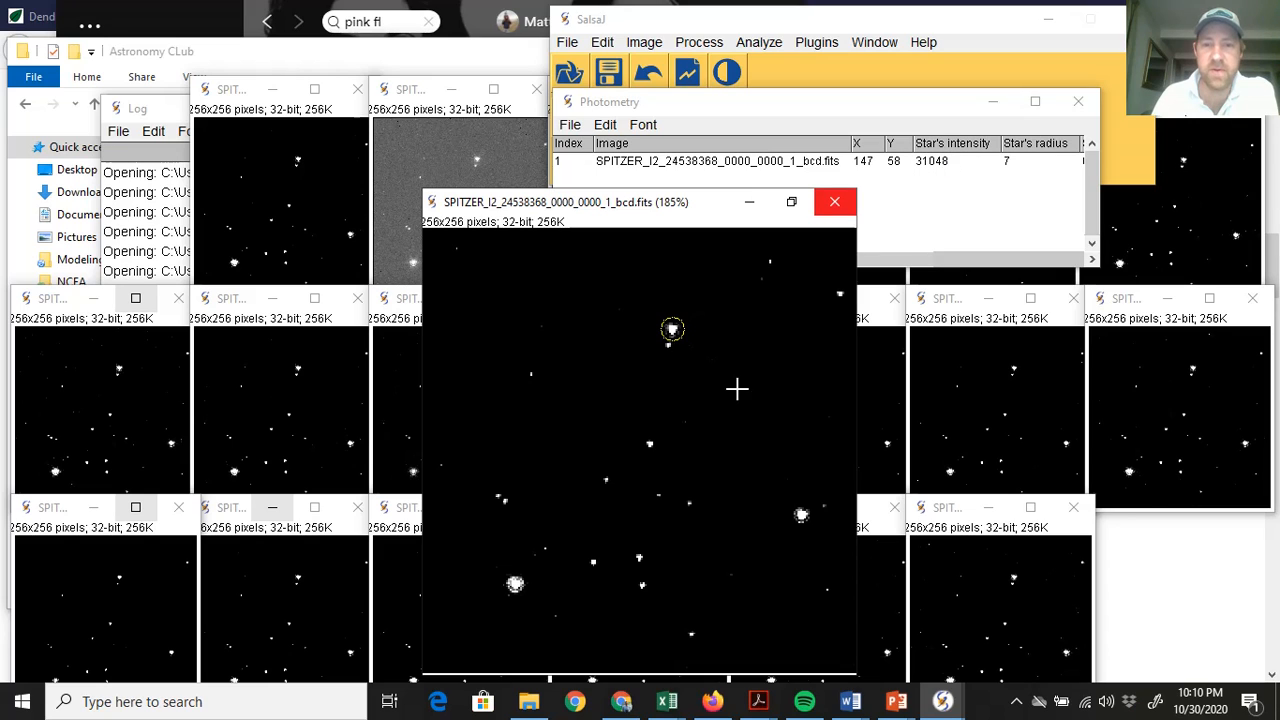
{"action": "left_click", "coordinate": [801, 514]}
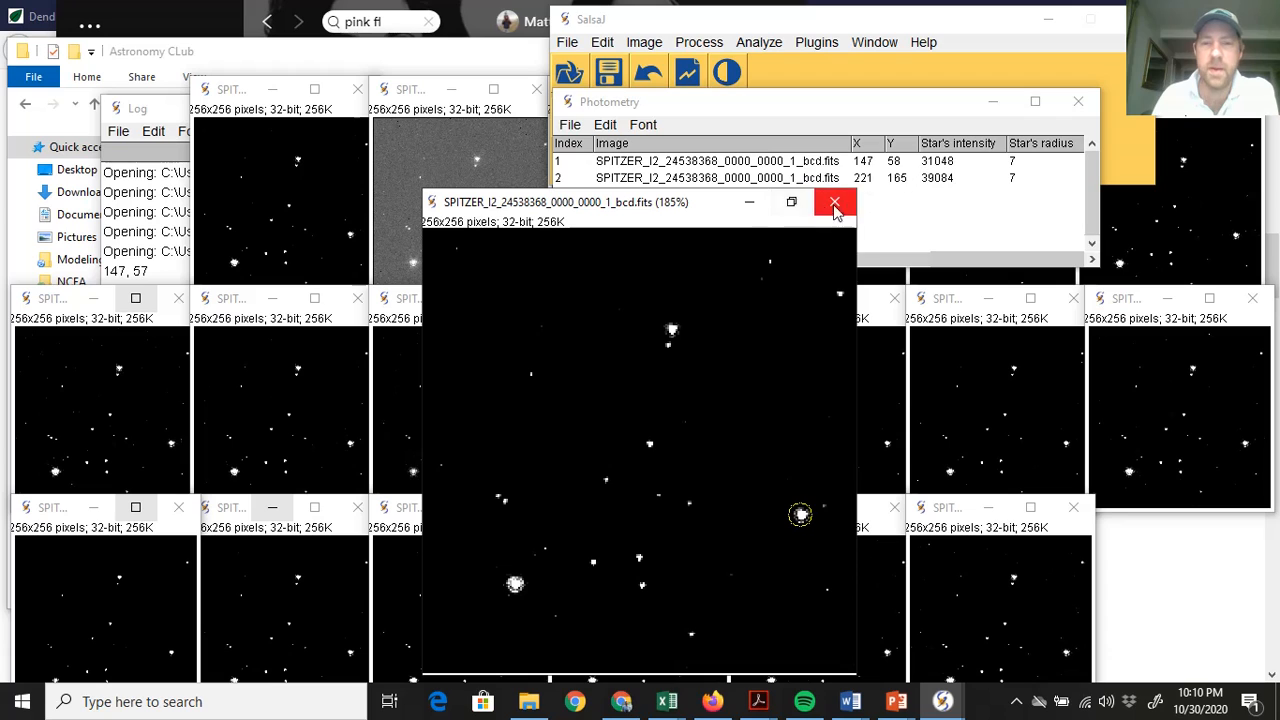
{"action": "left_click", "coordinate": [791, 204]}
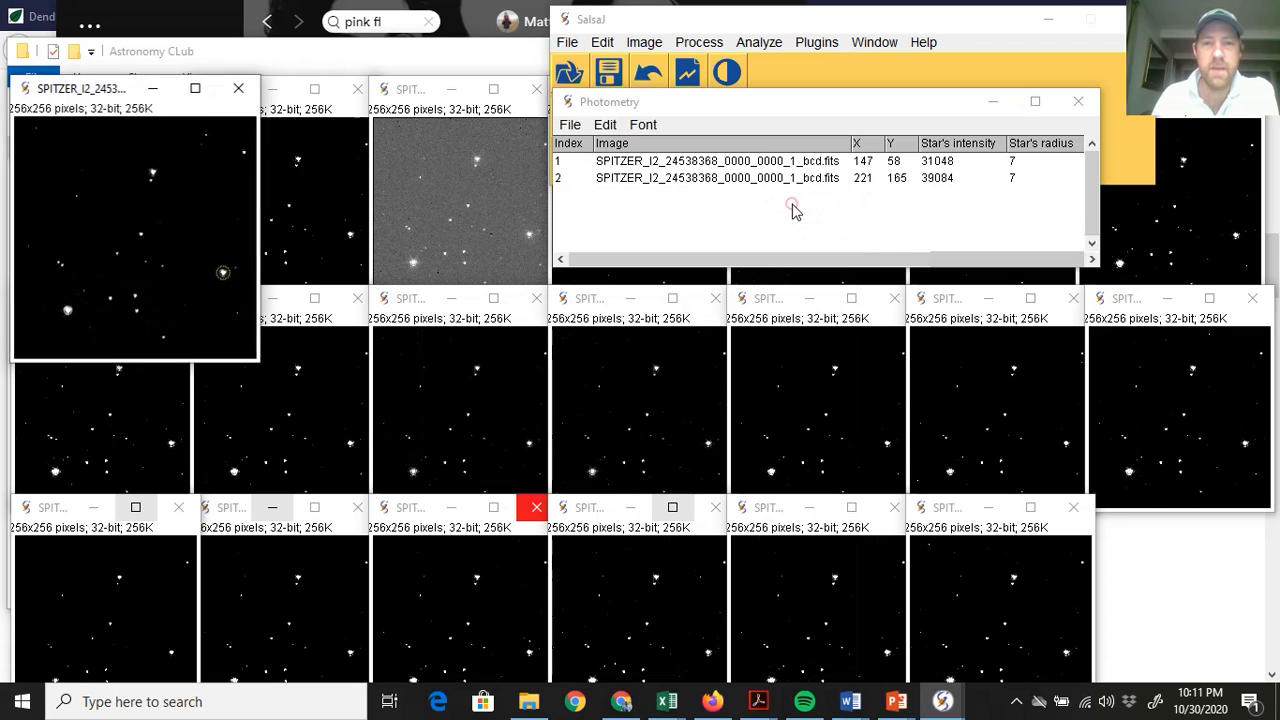
Measure the same two stars in enlarged frame 0100, then set frames 0100 and 0000 aside
{"action": "left_click", "coordinate": [314, 89]}
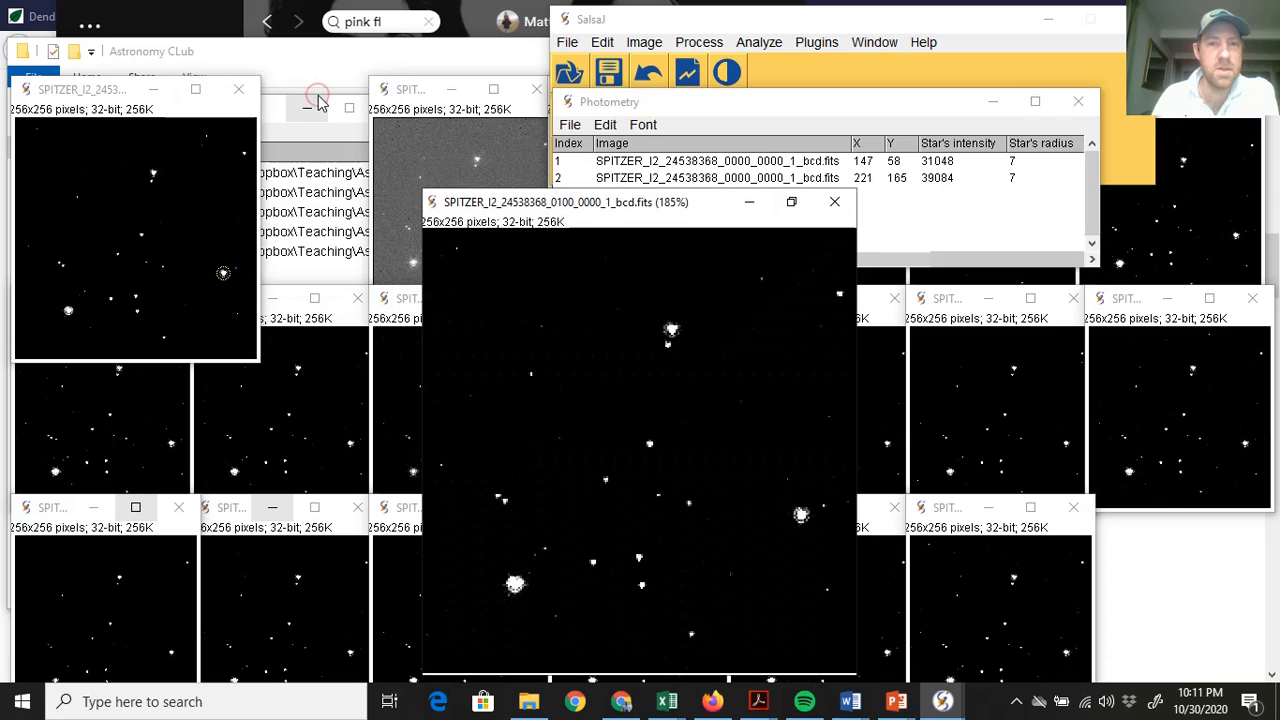
{"action": "left_click", "coordinate": [672, 330]}
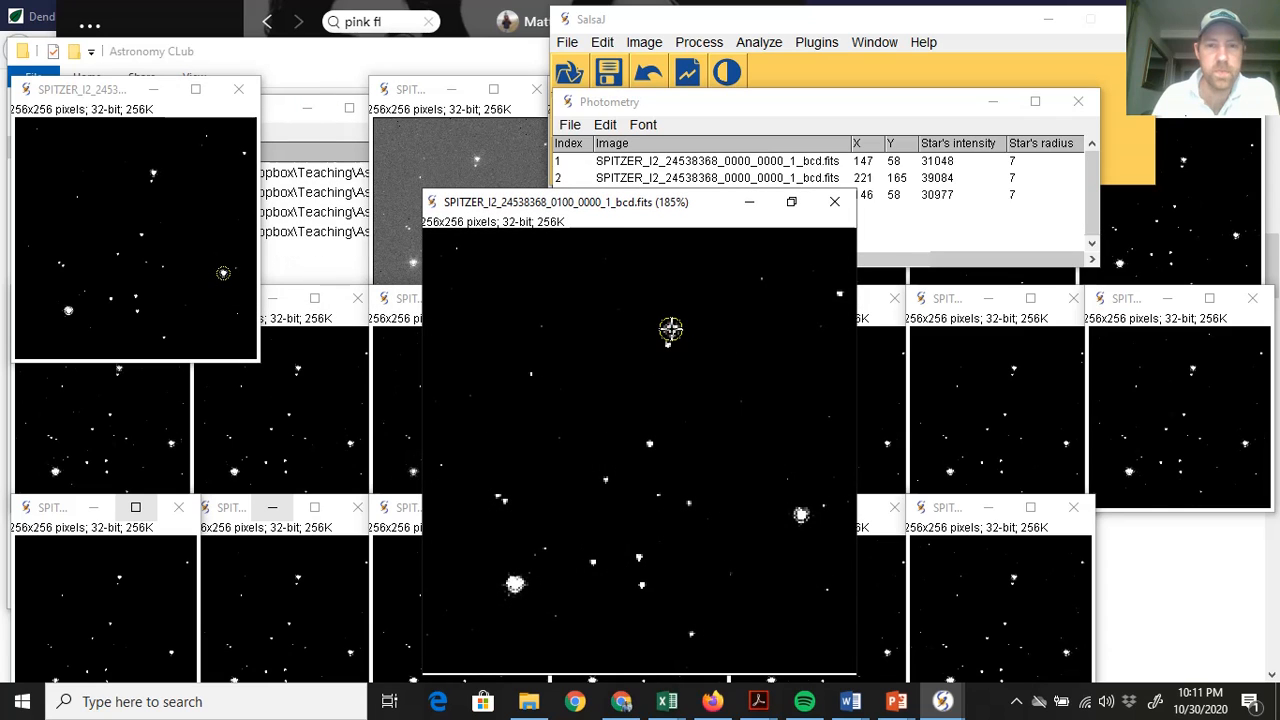
{"action": "left_click", "coordinate": [802, 514]}
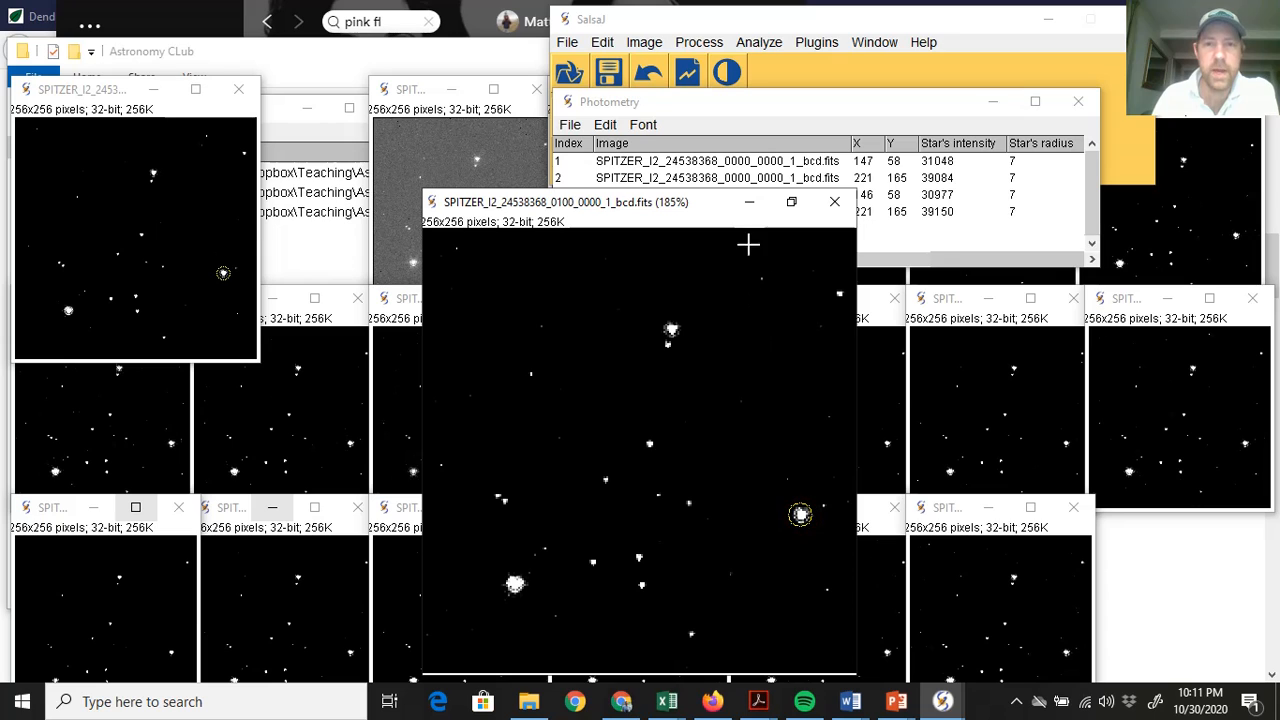
{"action": "left_click", "coordinate": [750, 204]}
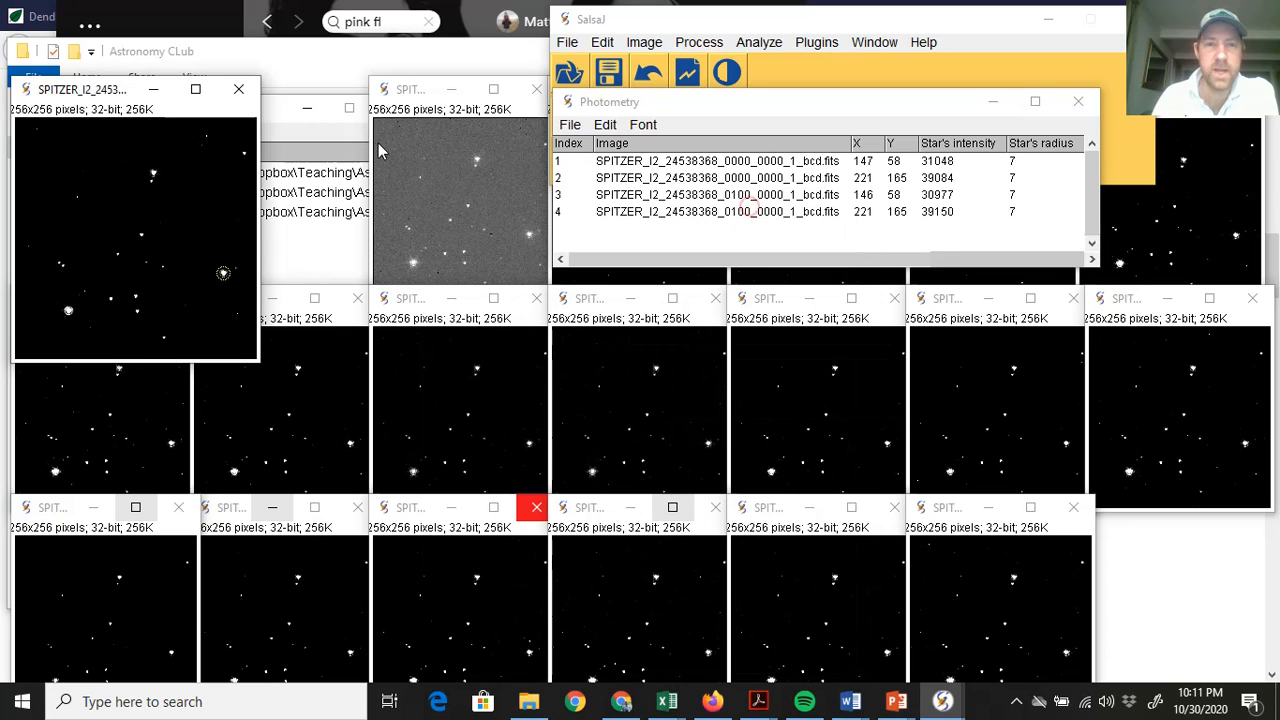
{"action": "left_click", "coordinate": [155, 95]}
Enlarge frame 0200, measure its upper and right-hand stars, then shrink it
{"action": "left_click", "coordinate": [1047, 20]}
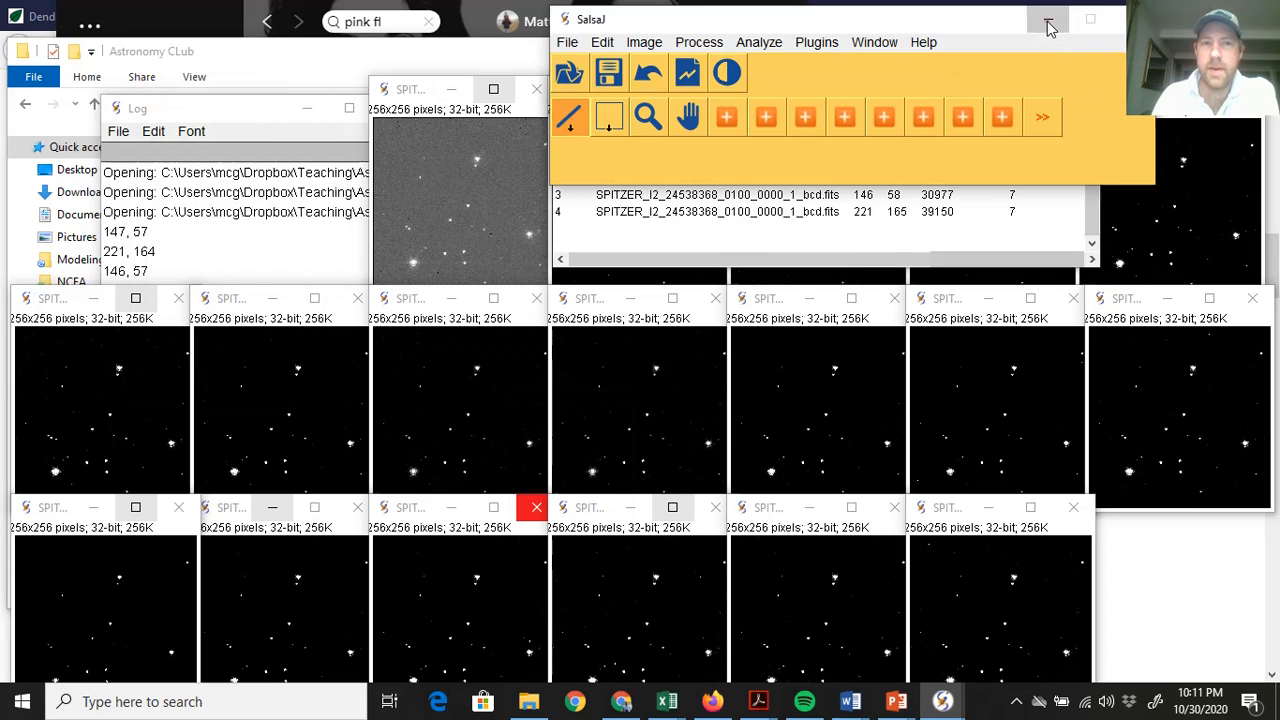
{"action": "left_click", "coordinate": [420, 95]}
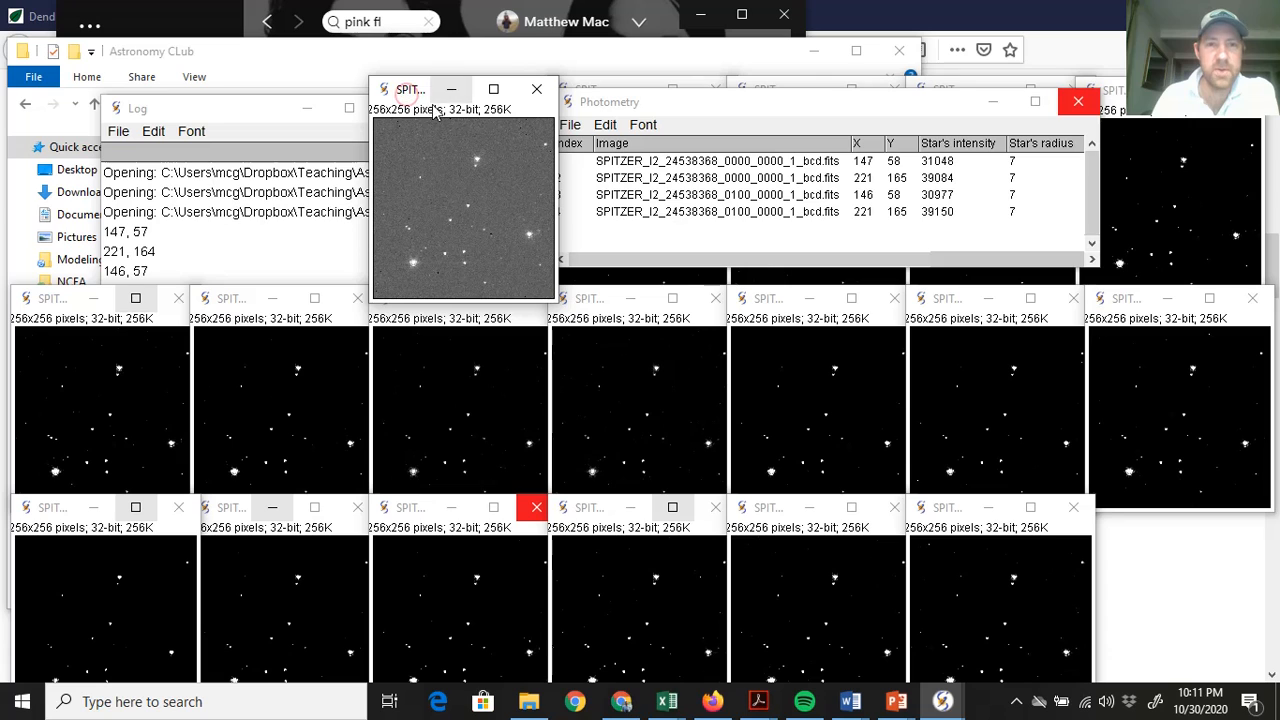
{"action": "left_click", "coordinate": [492, 90]}
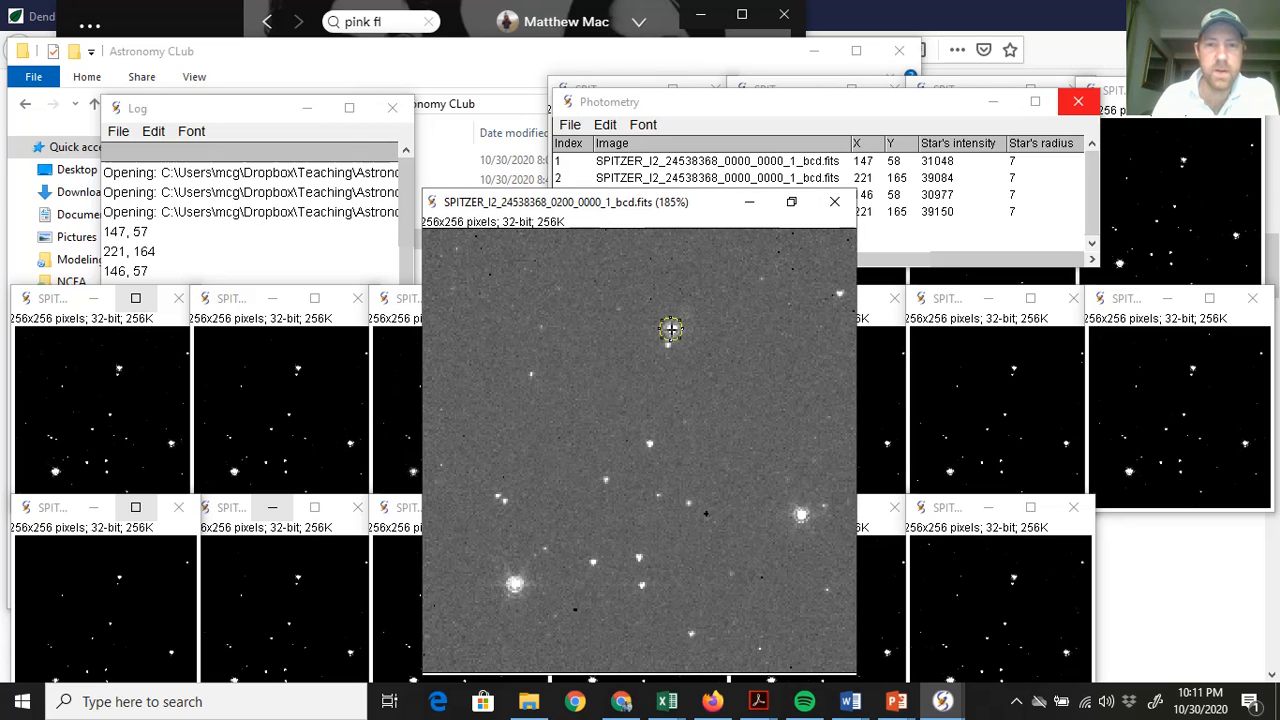
{"action": "left_click", "coordinate": [670, 328]}
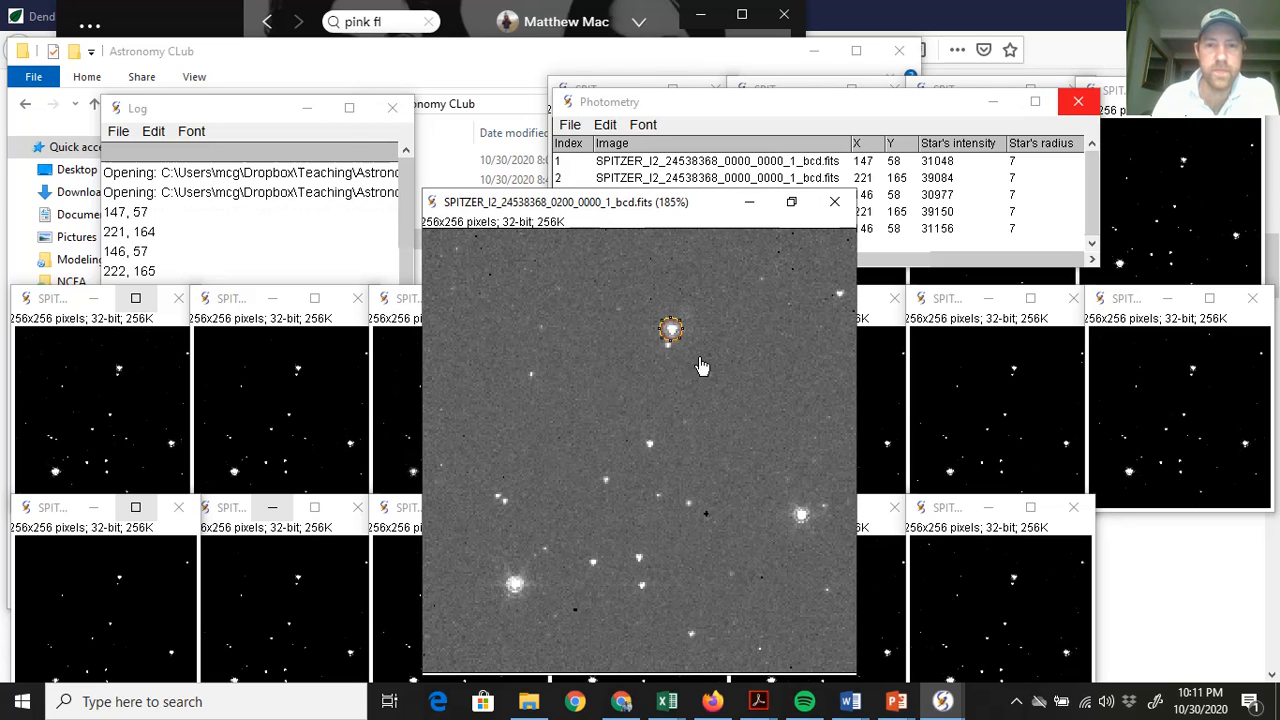
{"action": "left_click", "coordinate": [800, 514]}
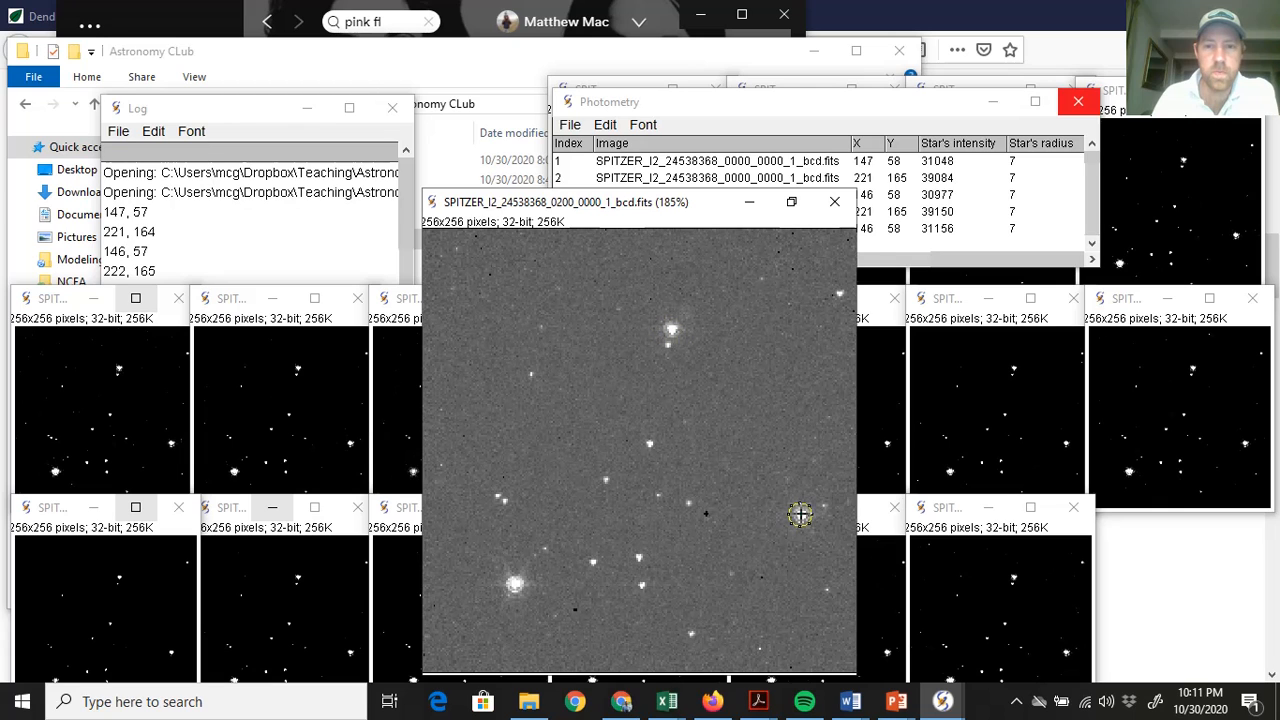
{"action": "left_click", "coordinate": [751, 208]}
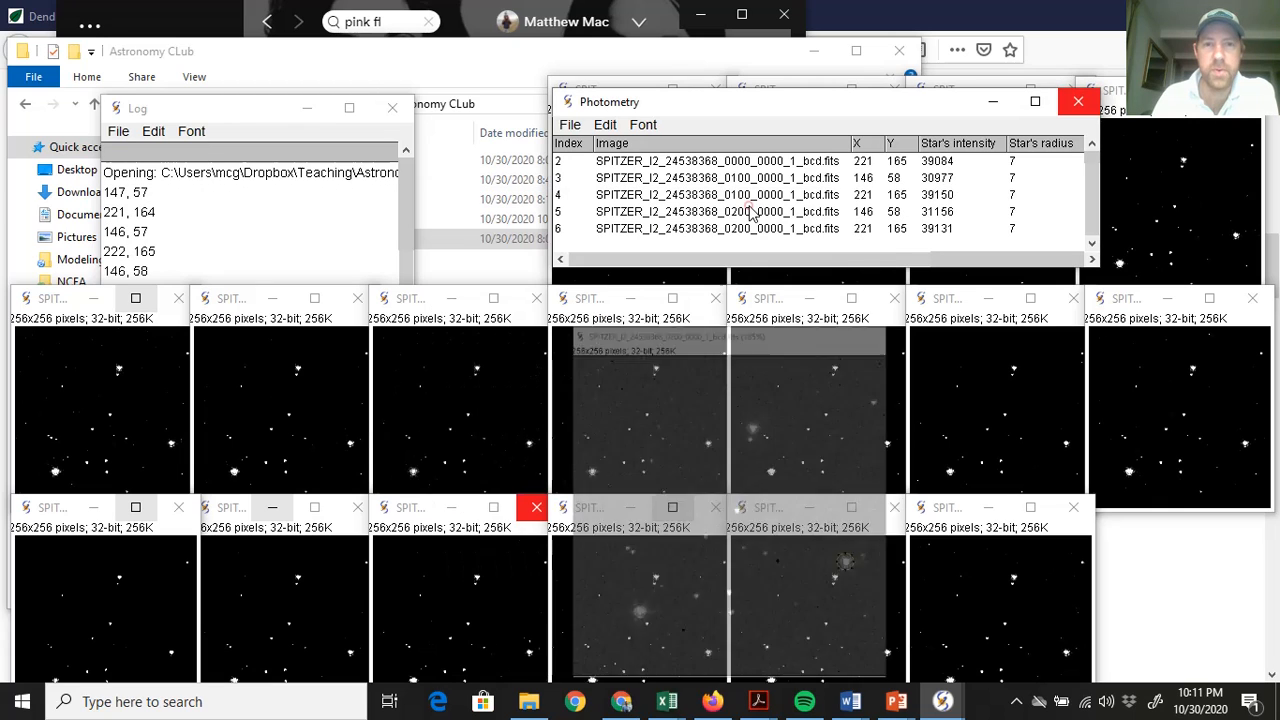
Move the photometry table aside and measure the upper and right-hand stars in frame 0300
{"action": "left_click_drag", "start_coordinate": [752, 104], "coordinate": [234, 106]}
{"action": "left_click", "coordinate": [597, 95]}
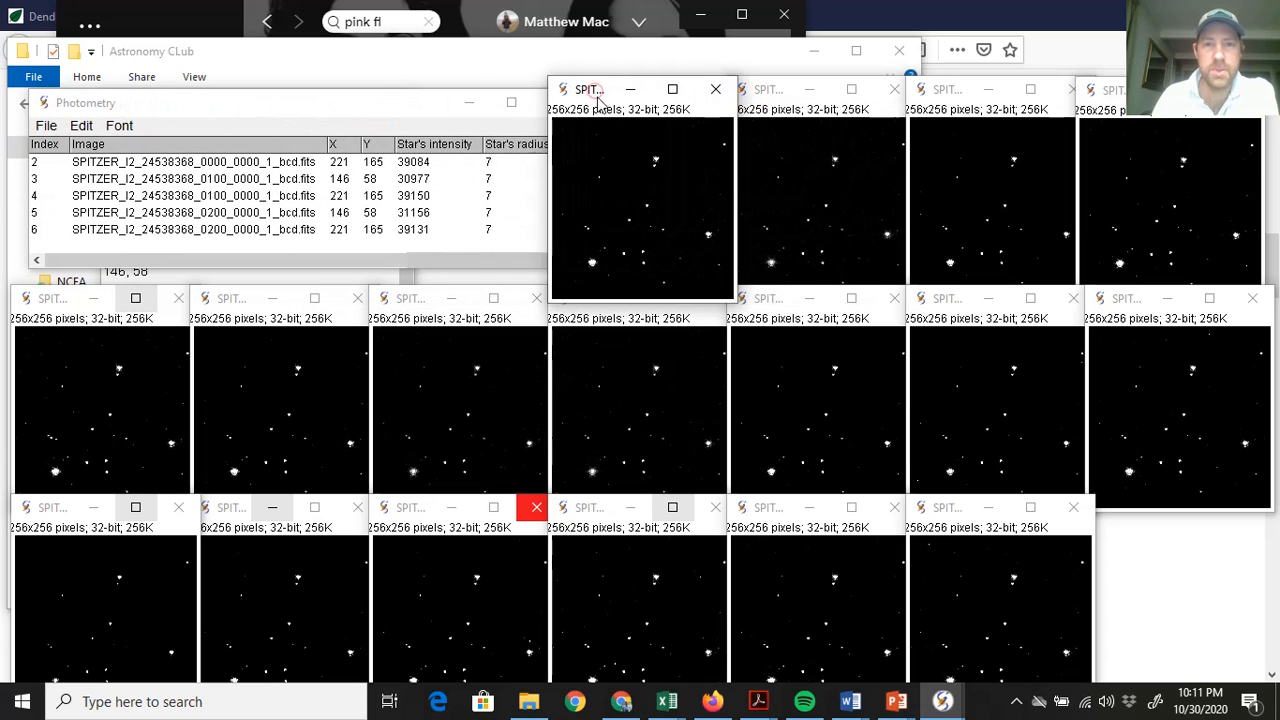
{"action": "left_click", "coordinate": [672, 90]}
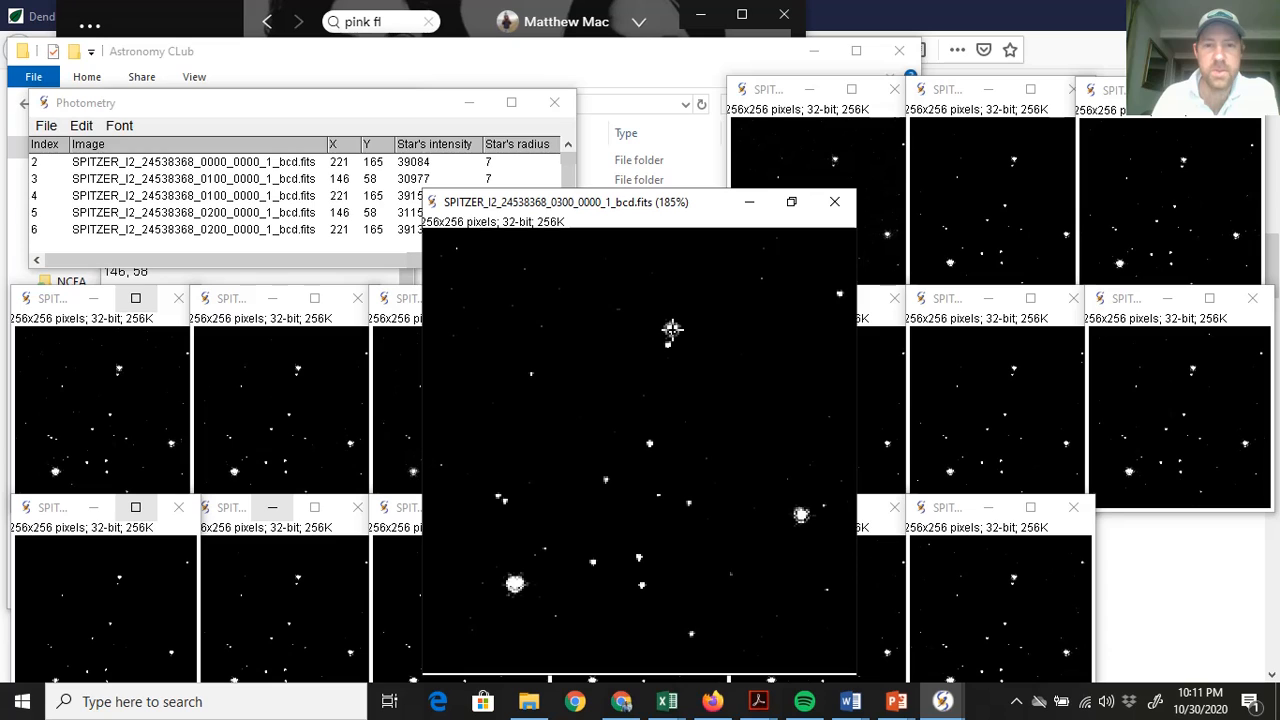
{"action": "left_click", "coordinate": [672, 331]}
{"action": "left_click", "coordinate": [801, 514]}
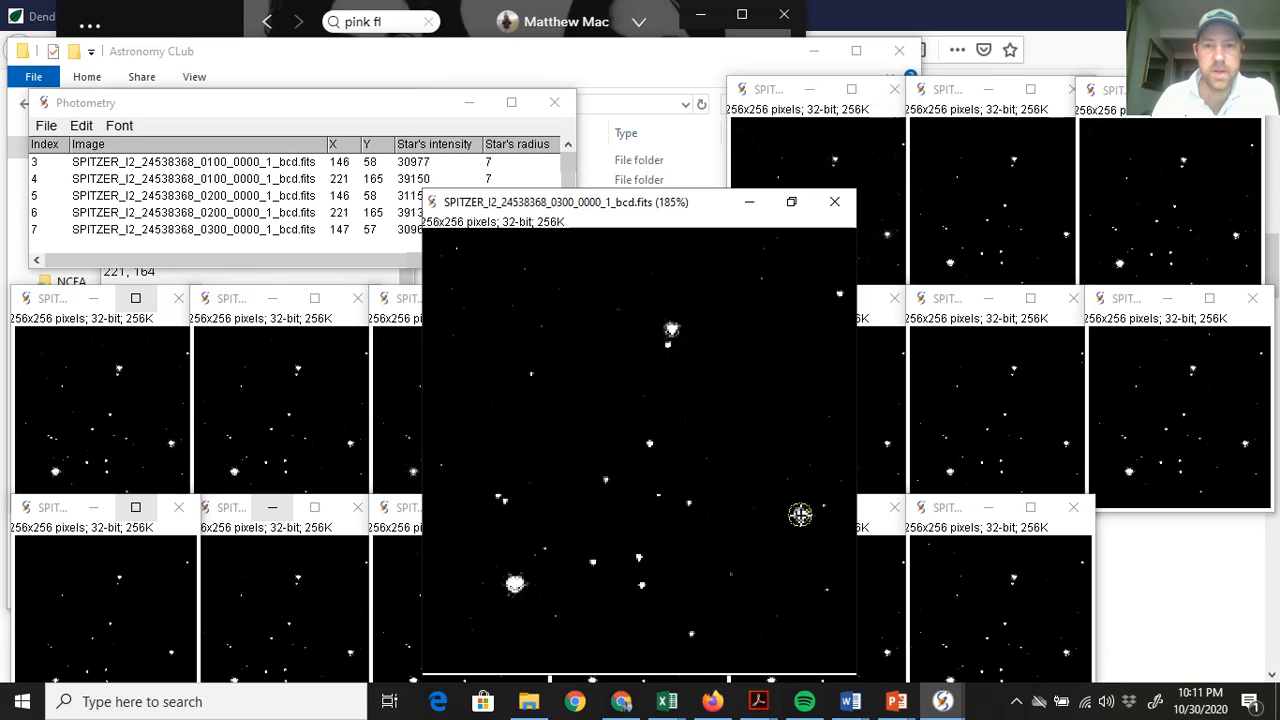
{"action": "left_click", "coordinate": [1016, 701]}
{"action": "left_click", "coordinate": [1033, 665]}
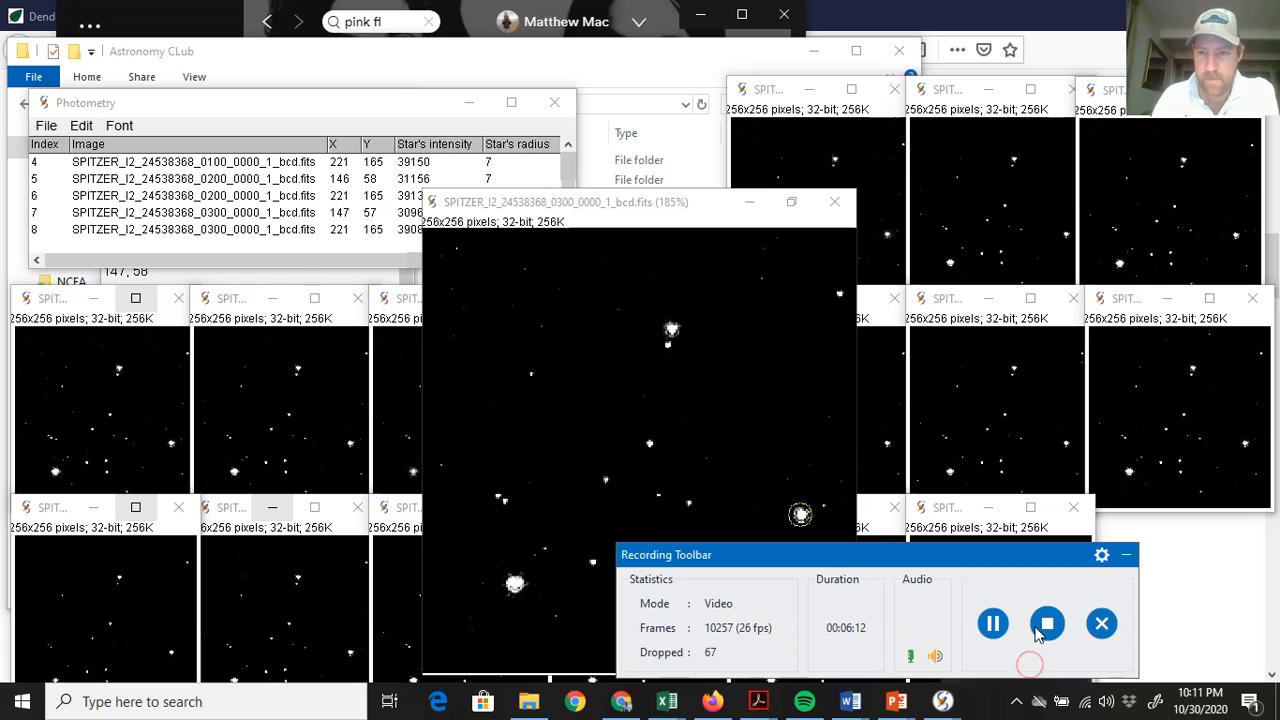
Bring up the frame 1900 image window and maximize it for measuring
{"action": "left_click", "coordinate": [993, 623]}
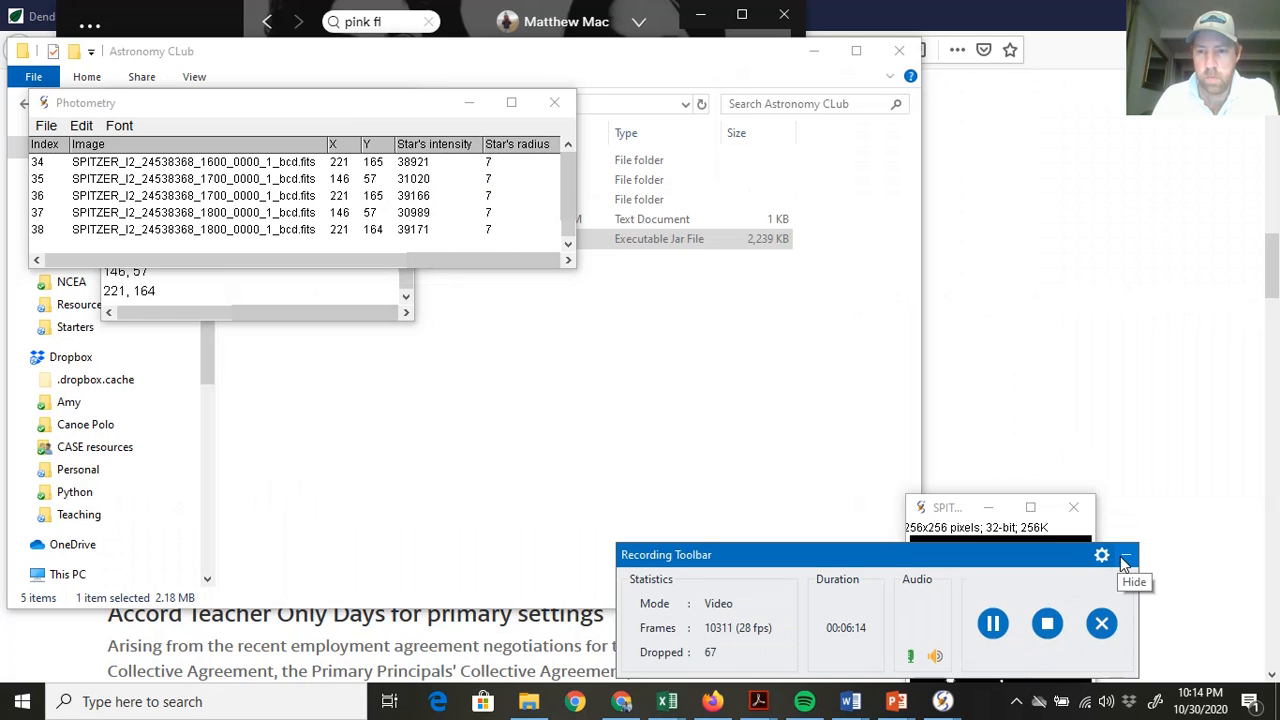
{"action": "left_click", "coordinate": [1125, 556]}
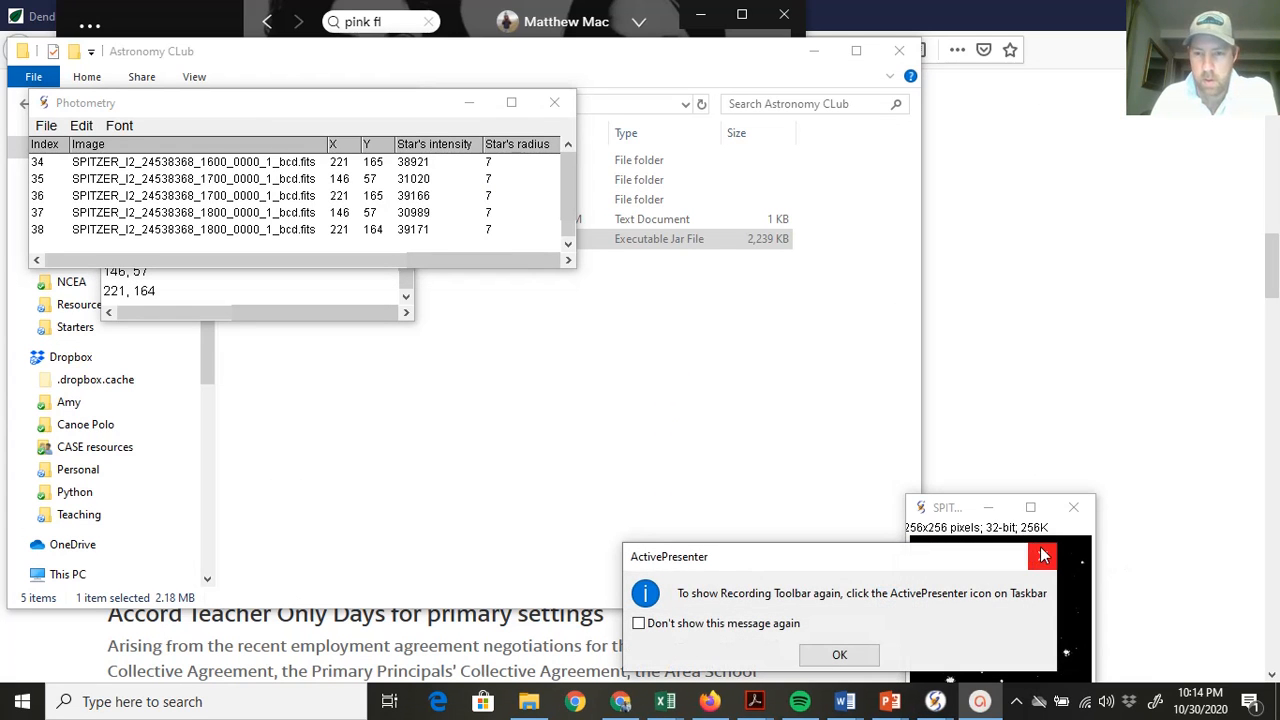
{"action": "left_click", "coordinate": [1042, 556]}
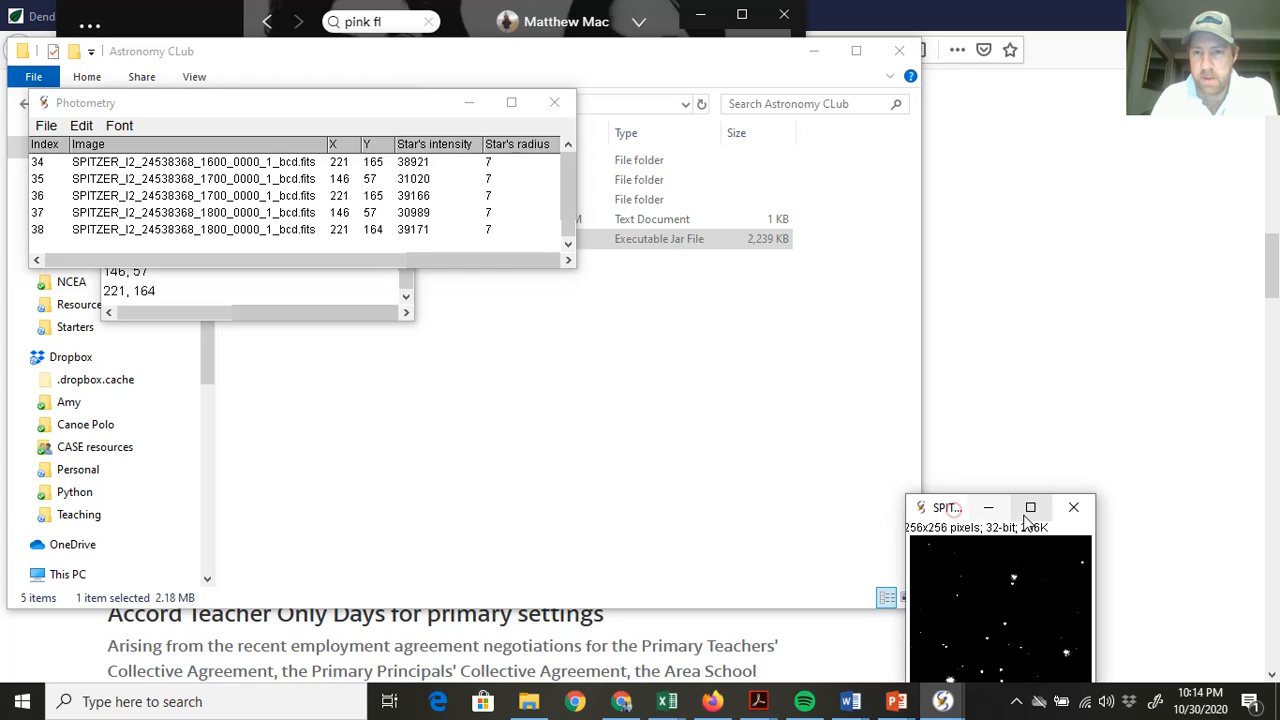
{"action": "left_click", "coordinate": [1030, 507]}
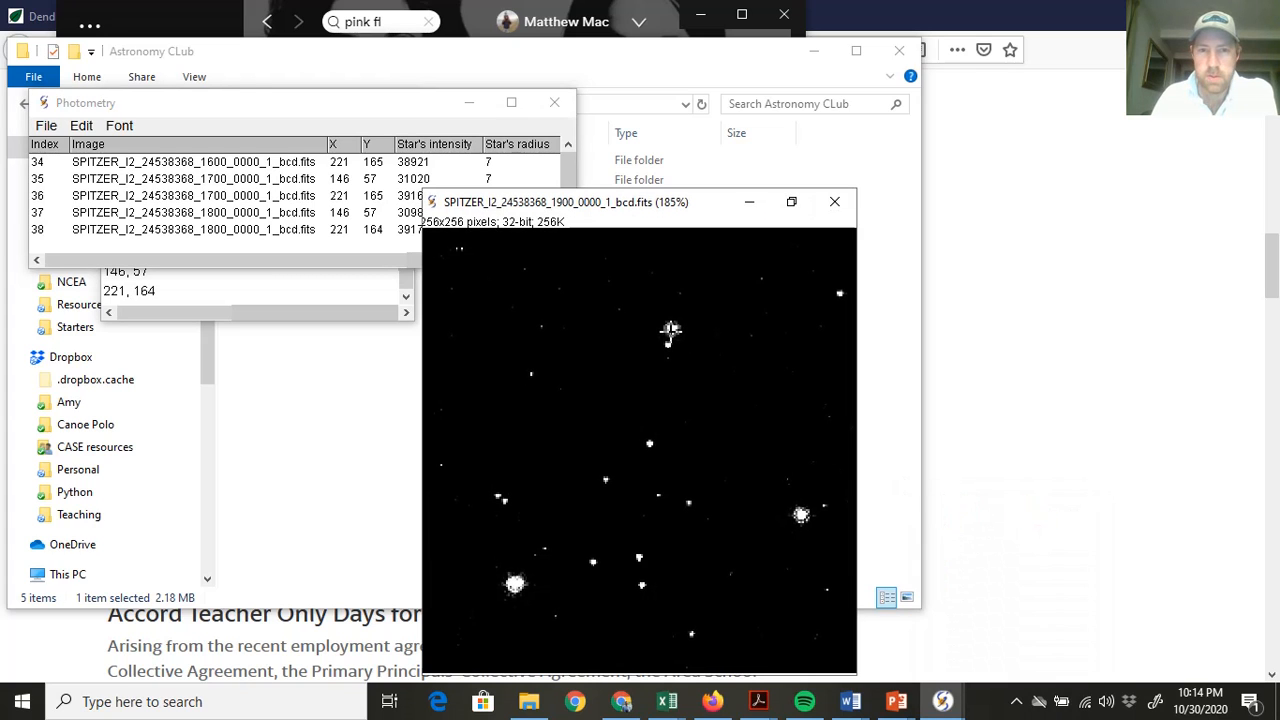
Measure the upper and right-hand stars in frame 1900, then set the image and table aside
{"action": "left_click", "coordinate": [670, 330]}
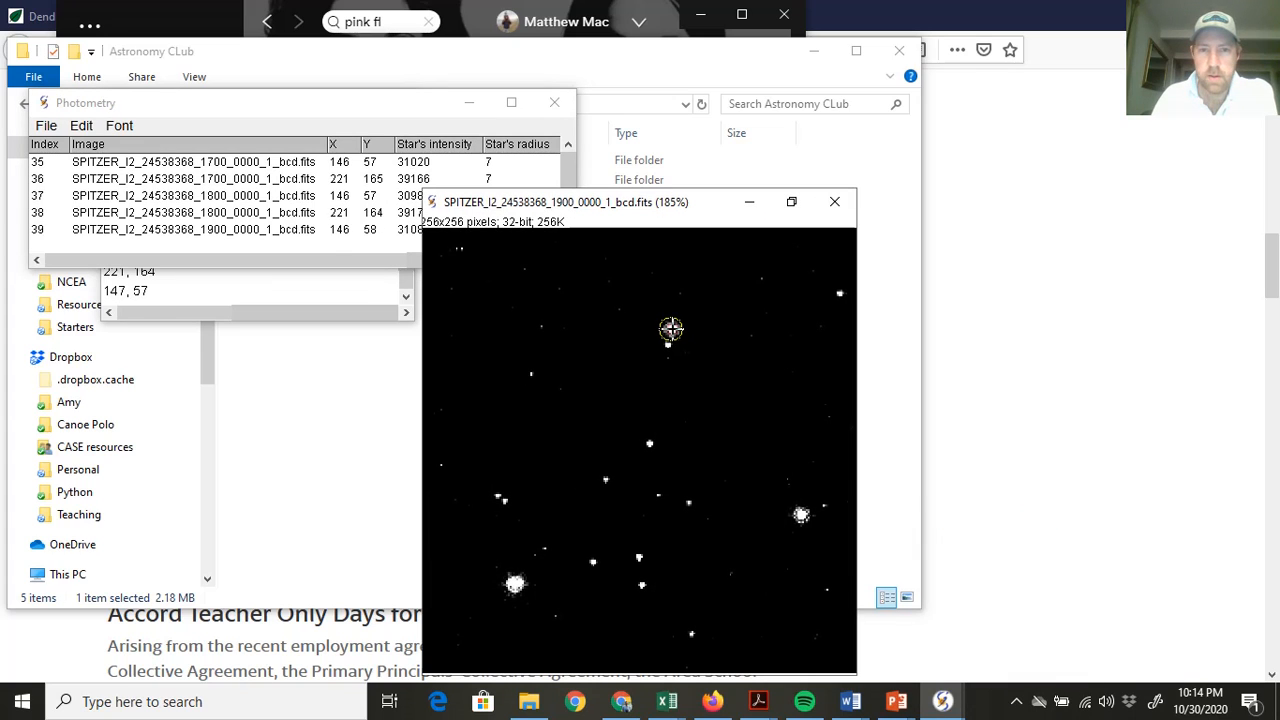
{"action": "left_click", "coordinate": [802, 515]}
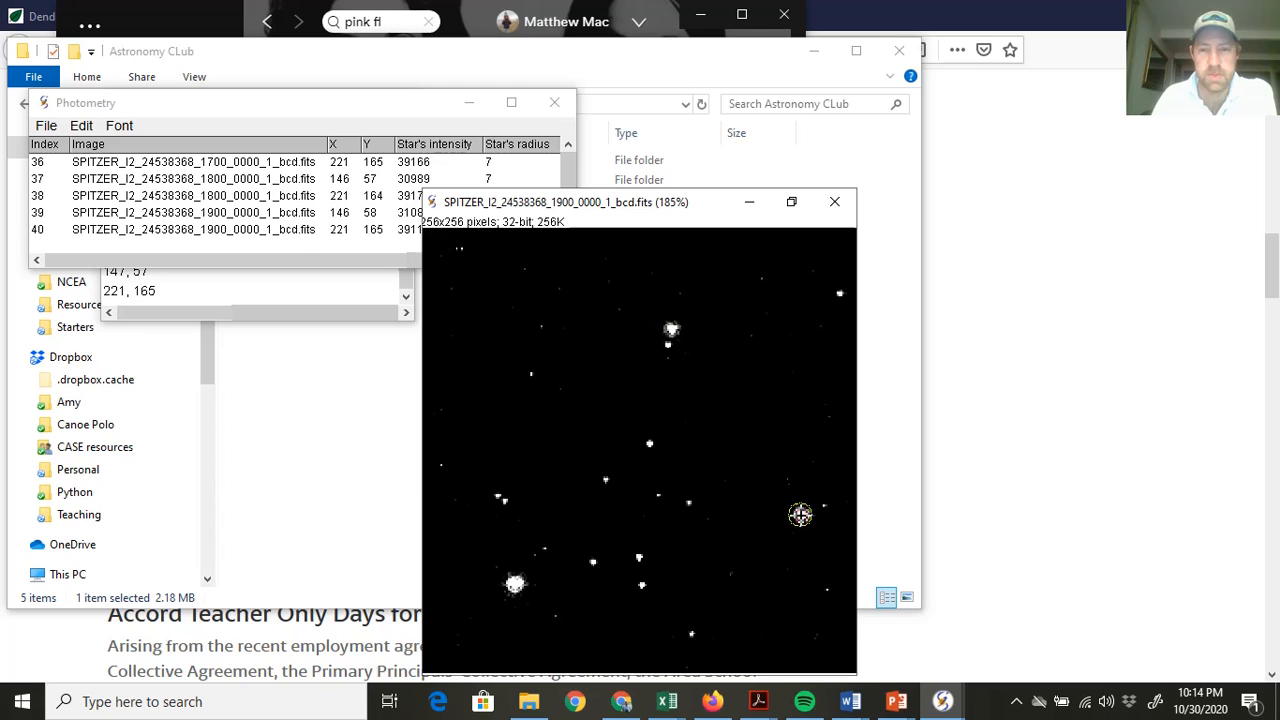
{"action": "left_click", "coordinate": [749, 202]}
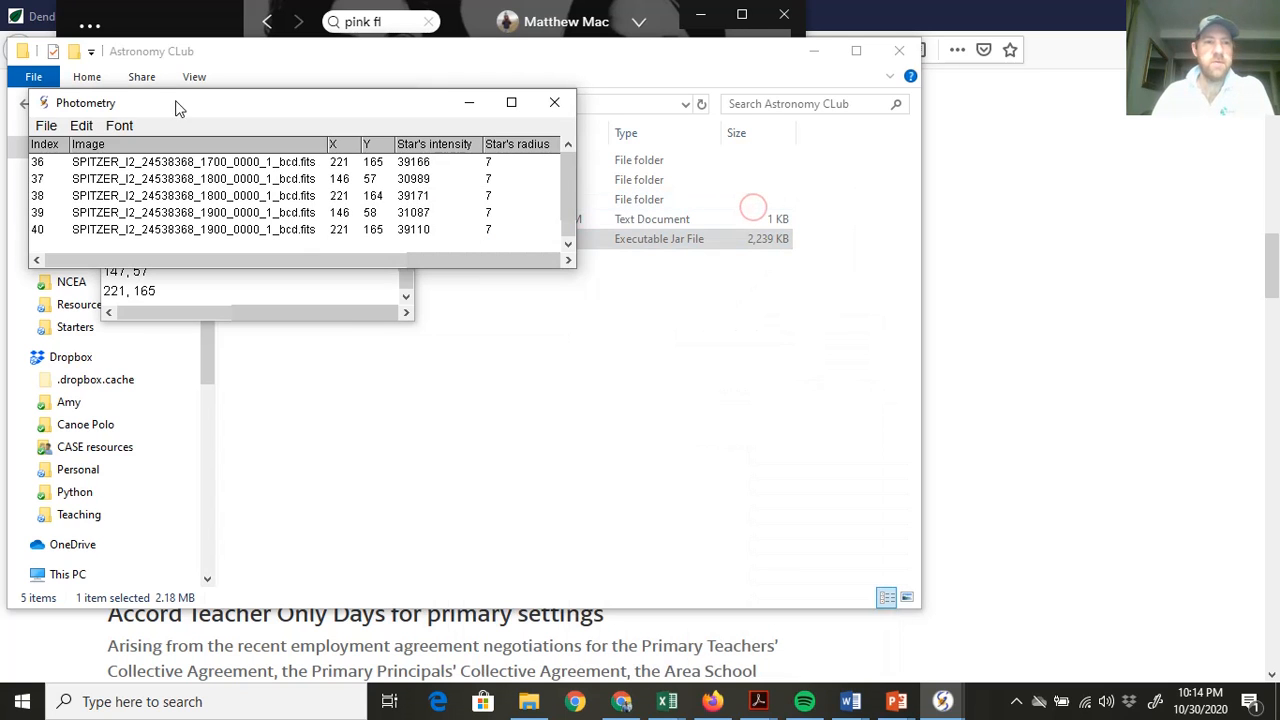
{"action": "left_click_drag", "start_coordinate": [176, 106], "coordinate": [337, 153]}
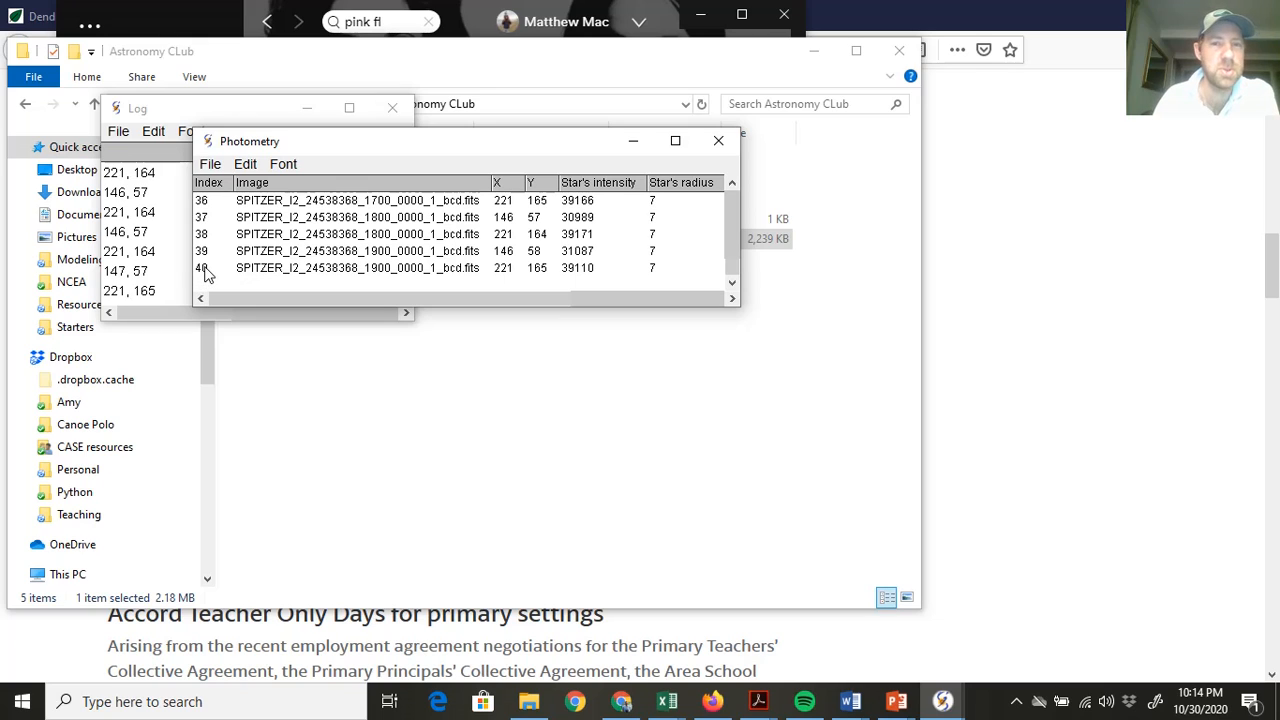
Save the Photometry table via File > Save As, extending the name to Photometry_Exoplanet_data.xls
{"action": "left_click", "coordinate": [210, 165]}
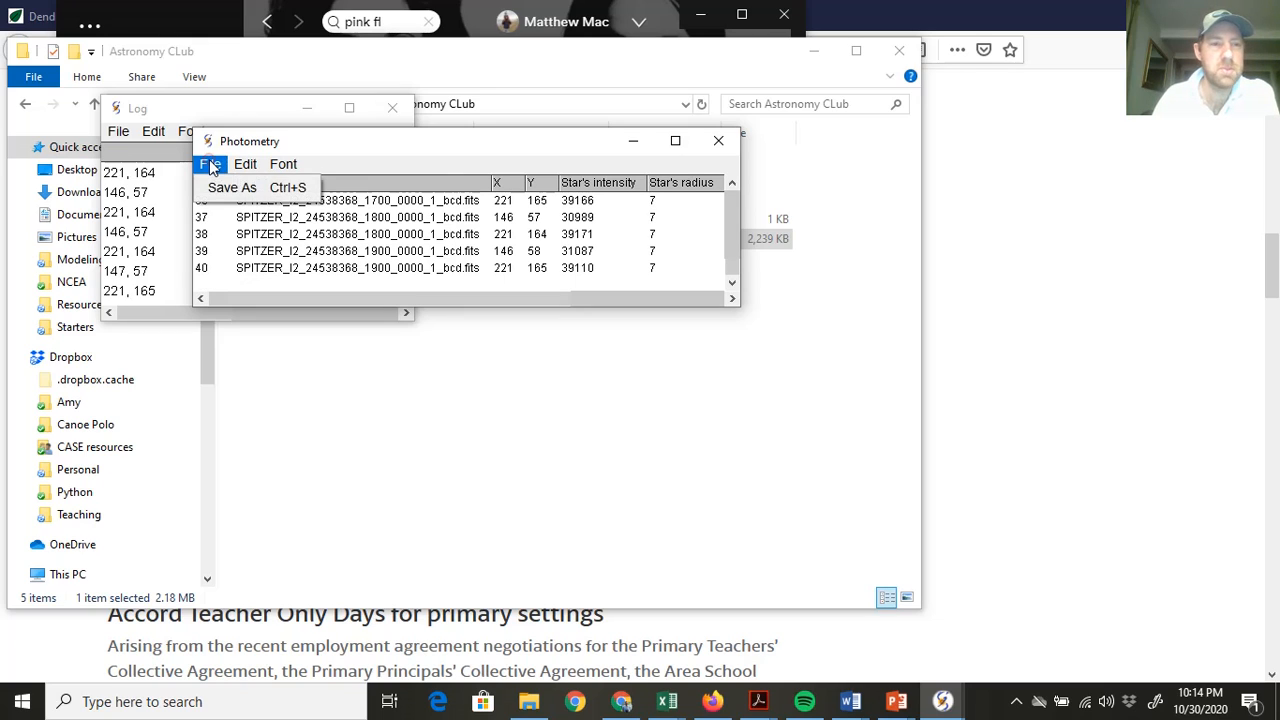
{"action": "left_click", "coordinate": [221, 189]}
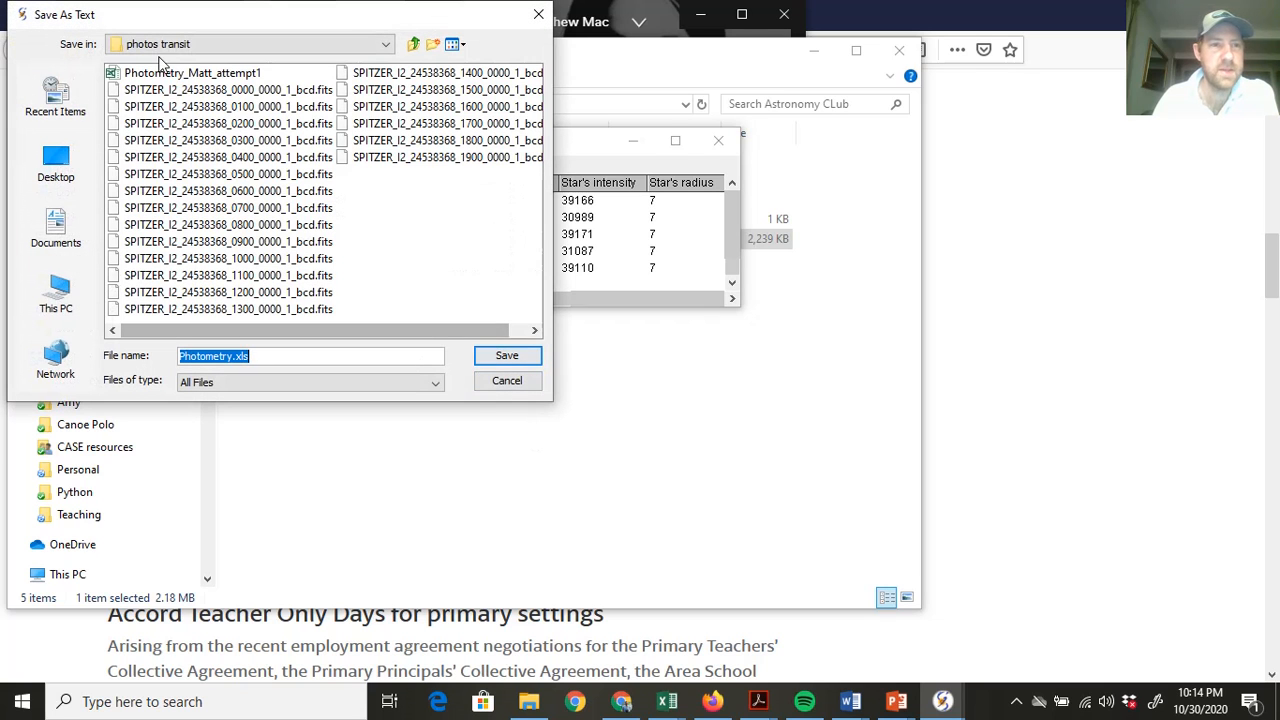
{"action": "left_click", "coordinate": [230, 357]}
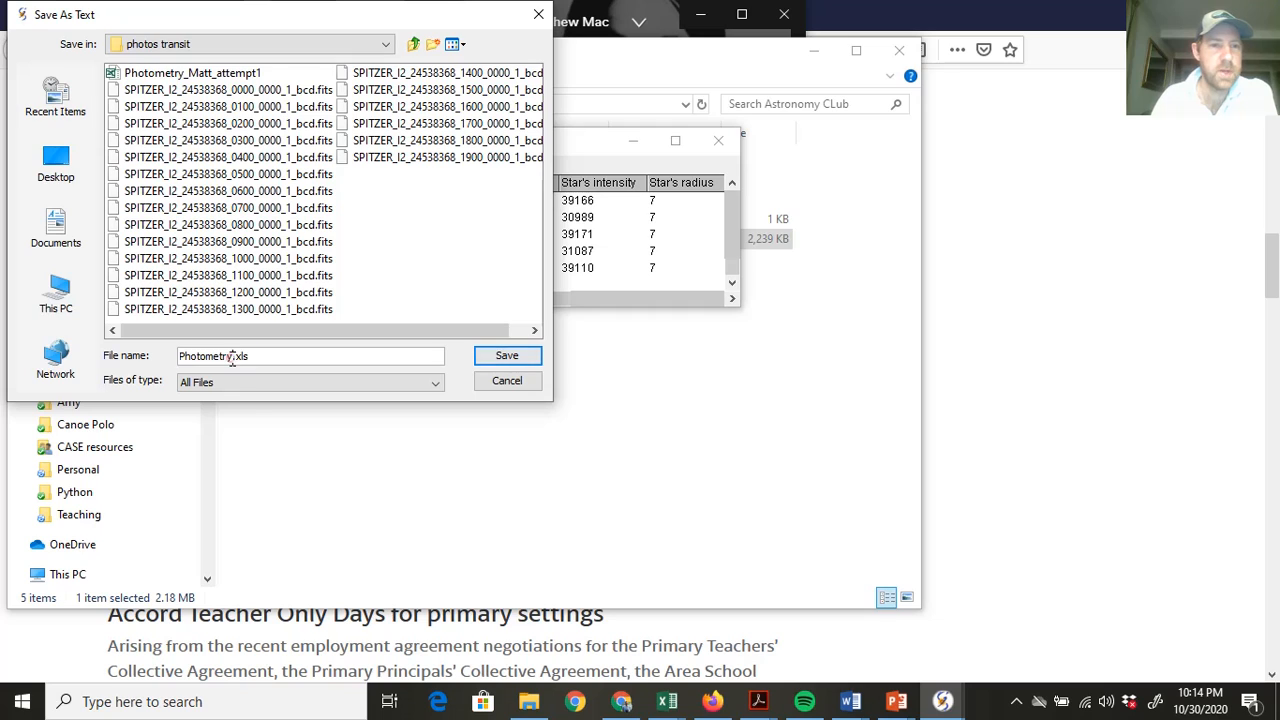
{"action": "type", "text": "_"}
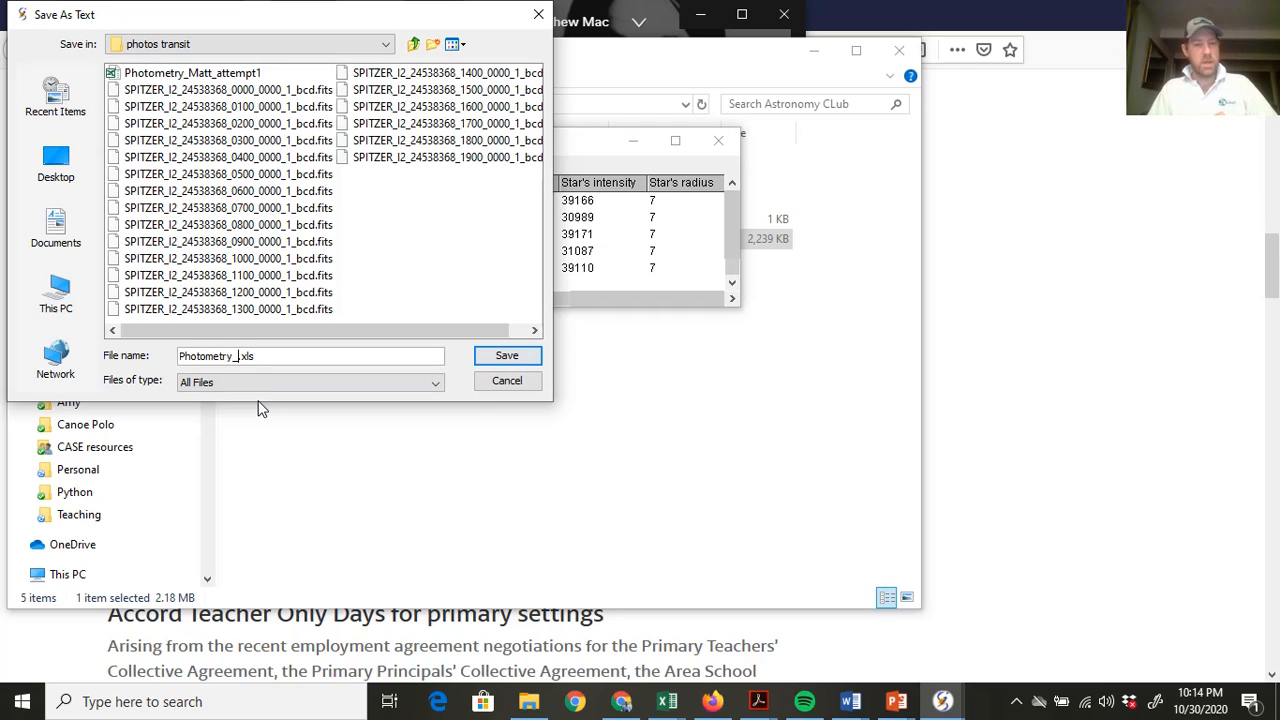
{"action": "type", "text": "Exoplan"}
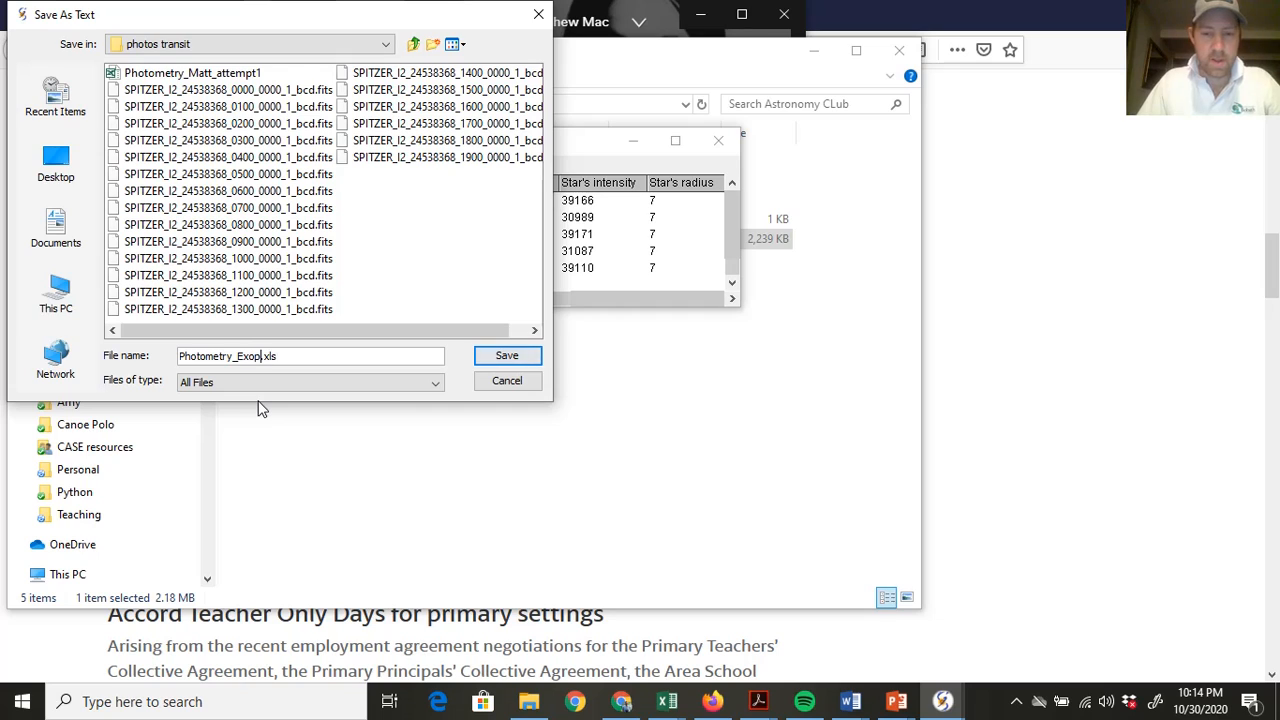
{"action": "type", "text": "et_data"}
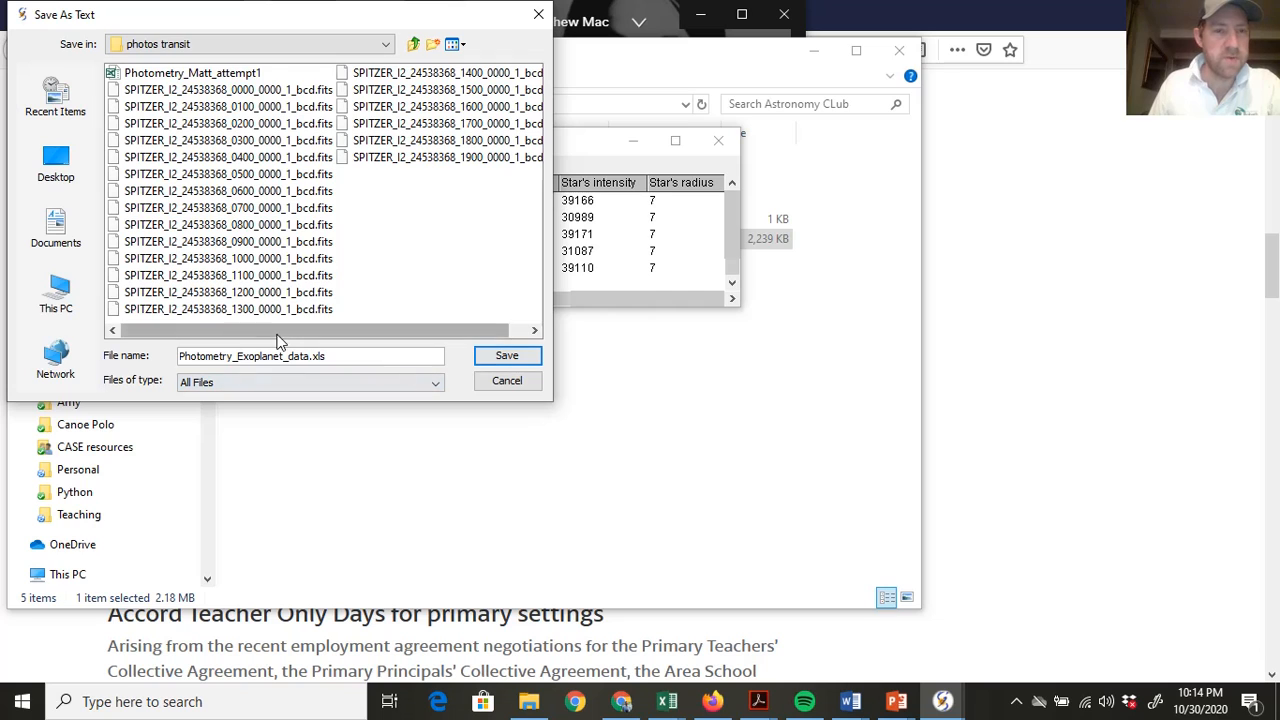
{"action": "left_click", "coordinate": [495, 362]}
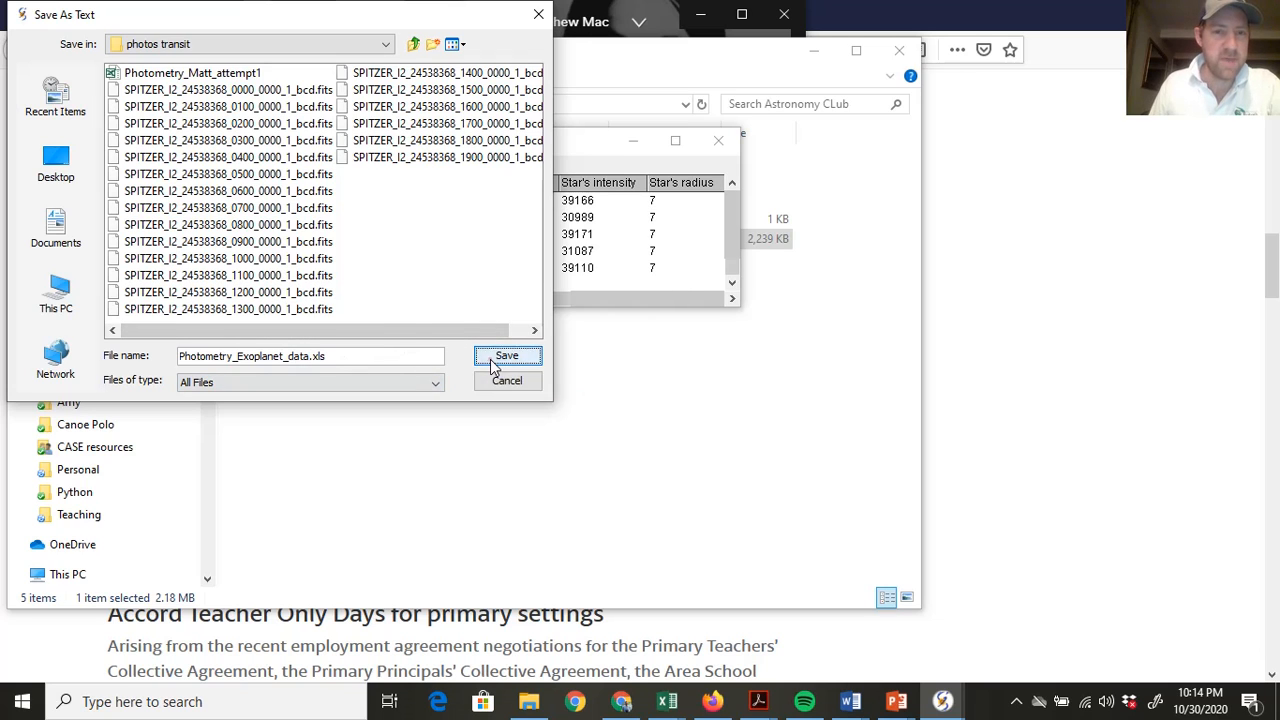